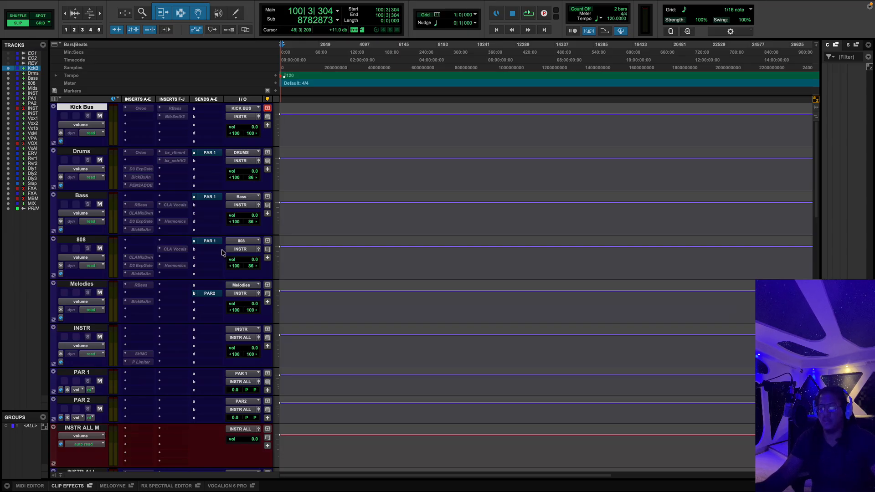
Step: Look through the mix template's tracks from the Kick Bus down to PRINT, including the Vox1 track
scroll(225, 271, "down", 5)
scroll(225, 271, "down", 15)
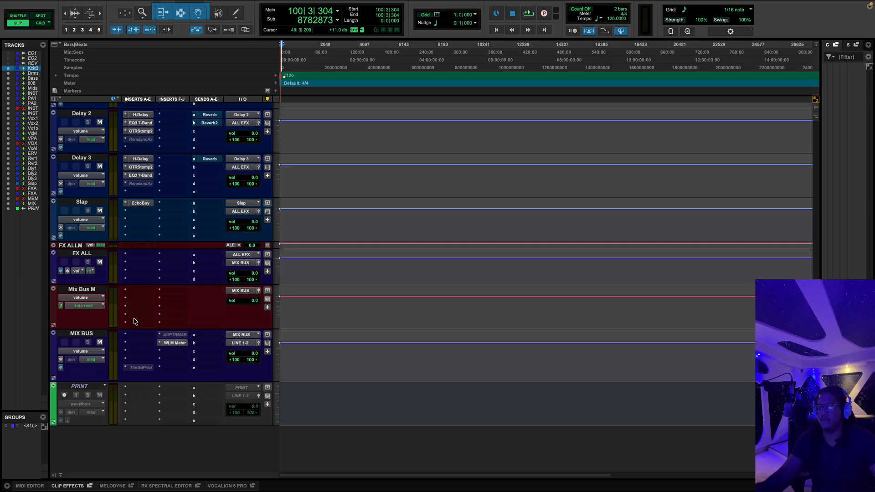
scroll(133, 322, "up", 20)
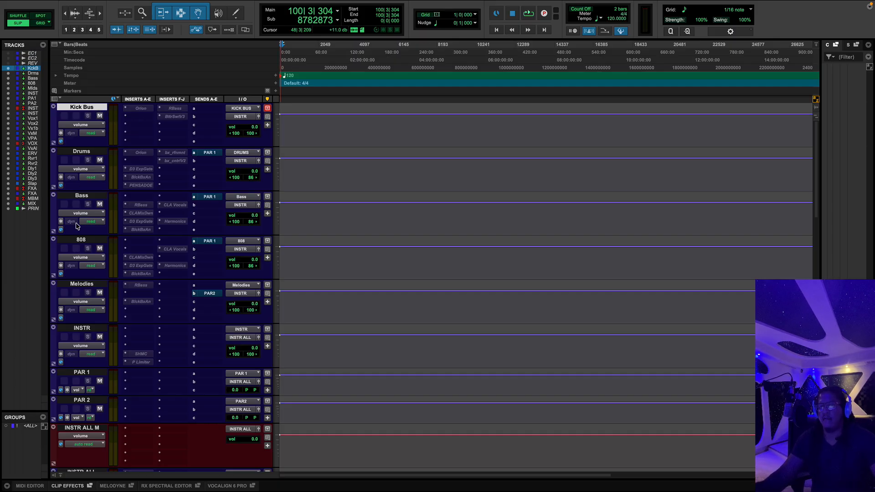
scroll(88, 423, "down", 5)
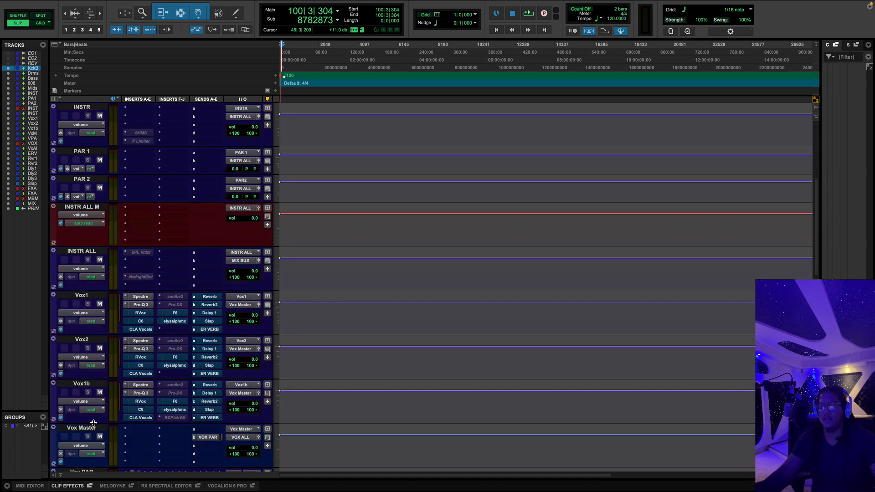
left_click(81, 295)
scroll(95, 312, "down", 4)
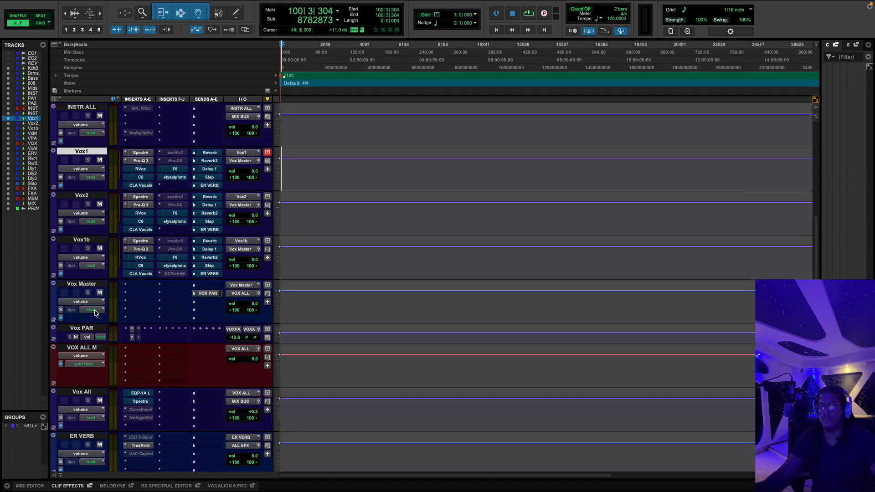
scroll(95, 312, "down", 5)
scroll(104, 295, "down", 2)
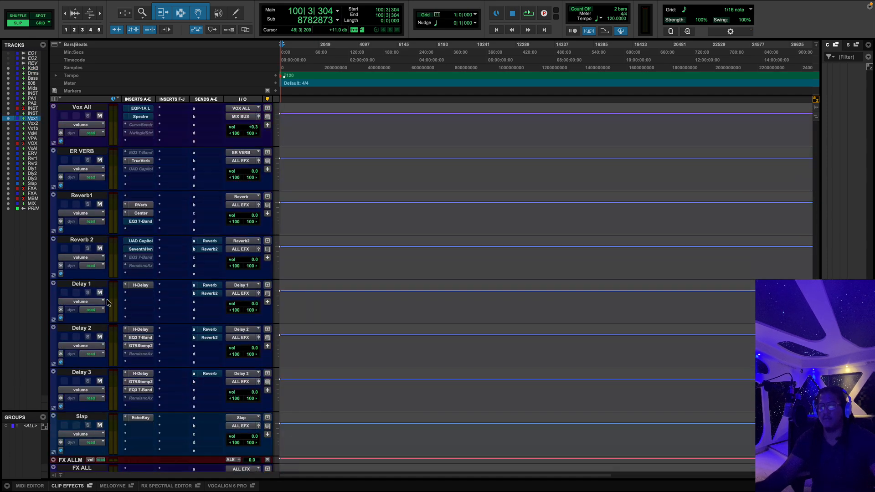
scroll(108, 302, "down", 5)
scroll(108, 302, "up", 15)
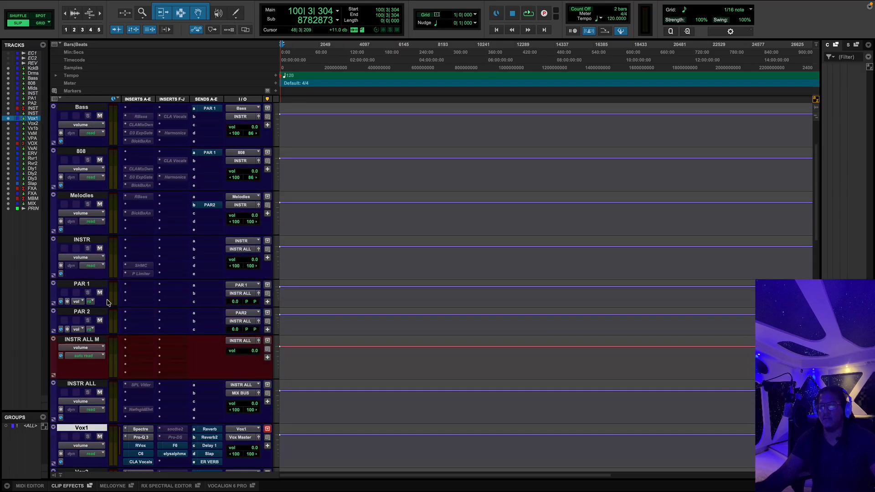
scroll(107, 303, "up", 2)
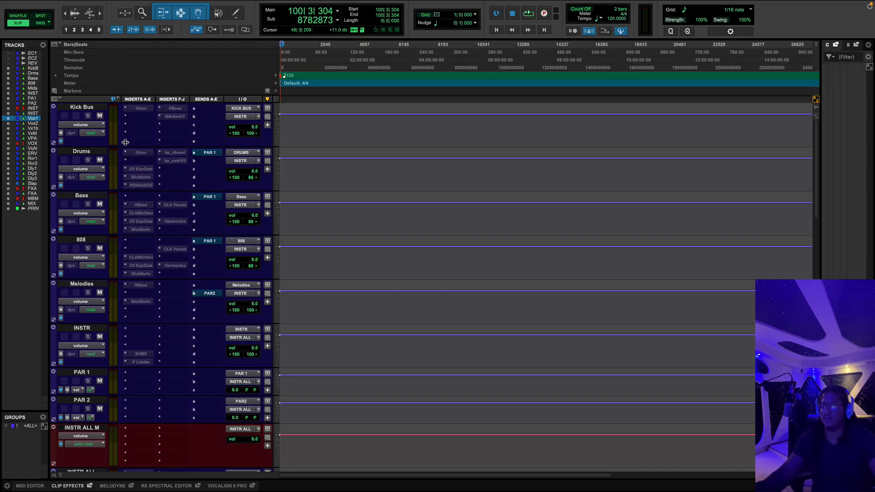
Step: Select the Kick Bus, Drums, Bass, 808 and Melodies tracks one at a time, and select all five together
left_click(94, 108)
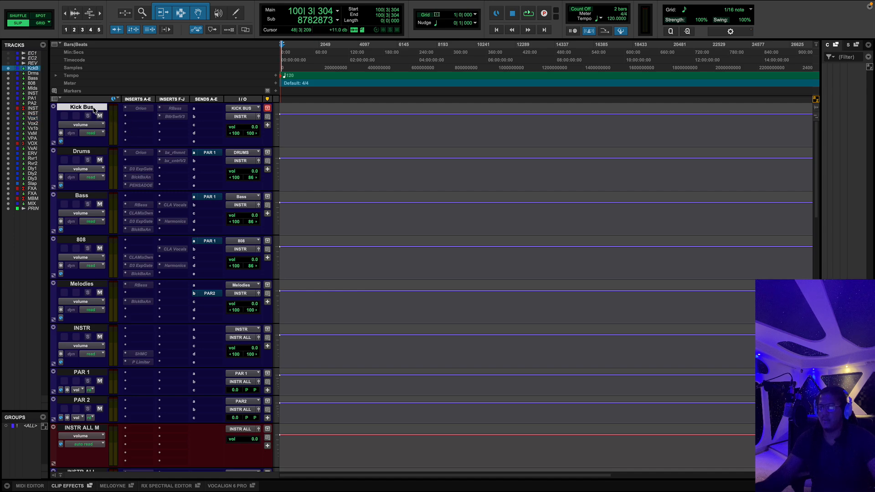
left_click(91, 153)
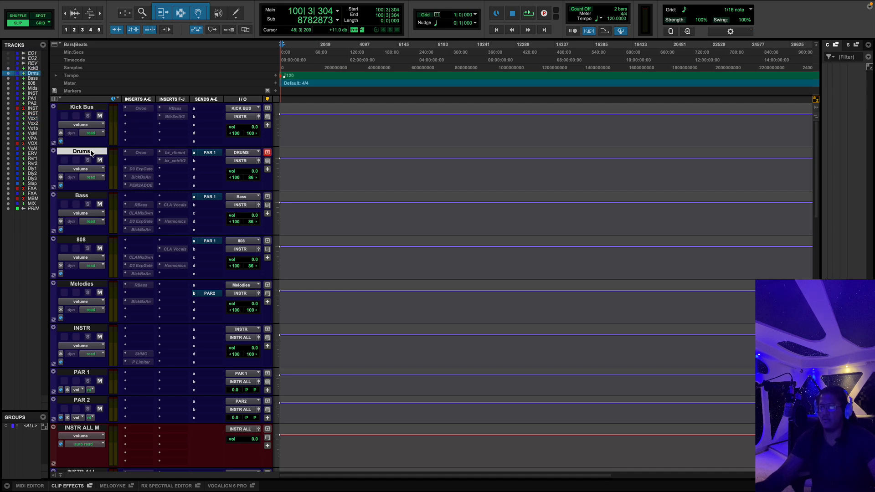
left_click(92, 197)
left_click(89, 240)
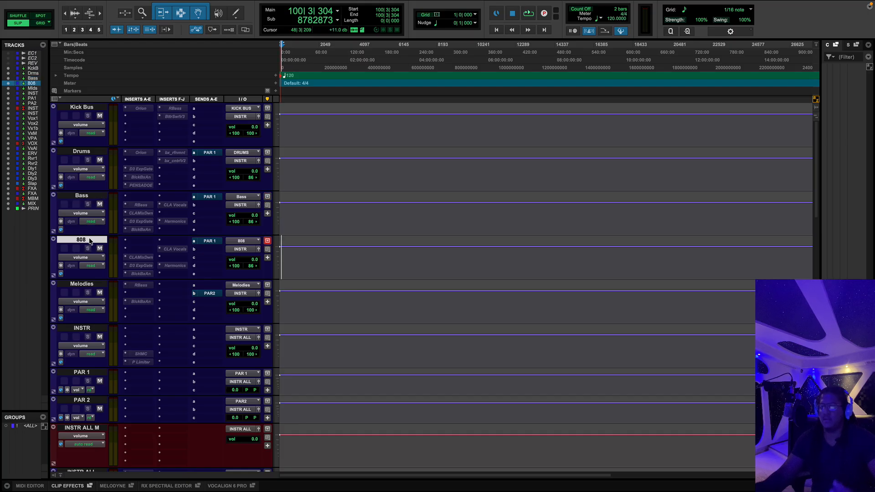
left_click(86, 284)
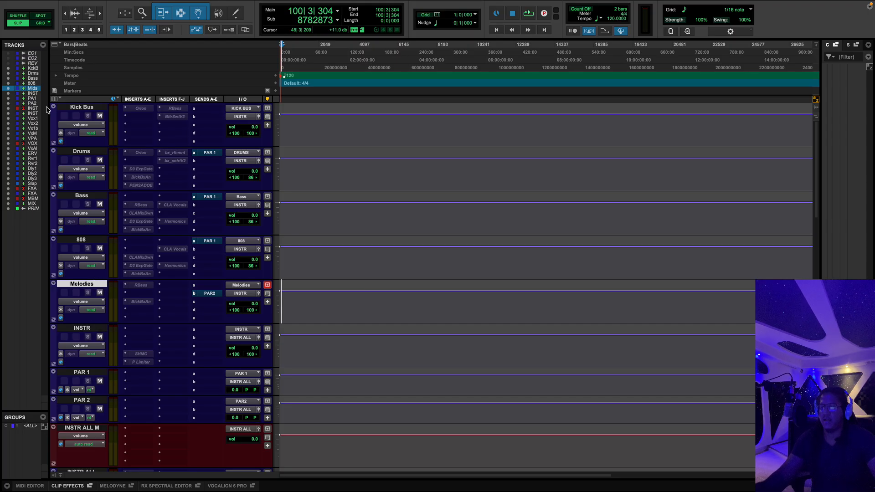
left_click(86, 107)
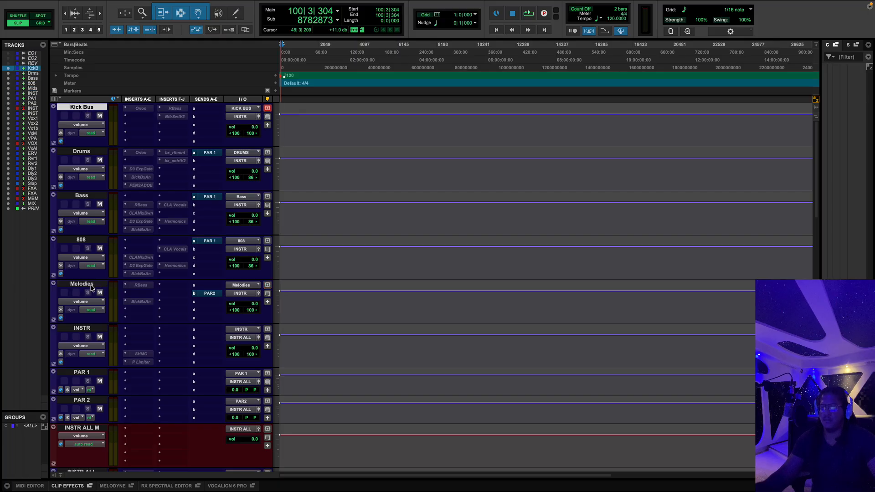
left_click(91, 285, "shift")
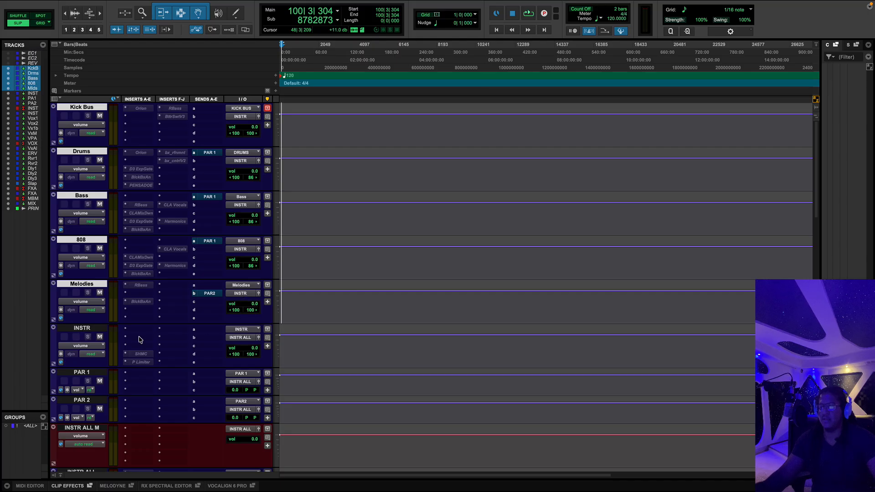
Step: Select the INSTR track and the INSTR ALL track in turn, and select PAR 1 and PAR 2 together
left_click(93, 328)
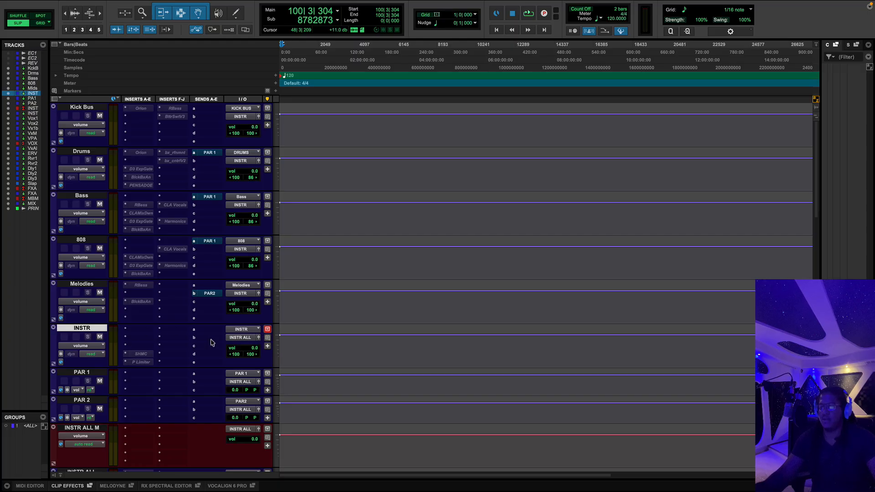
scroll(122, 419, "down", 3)
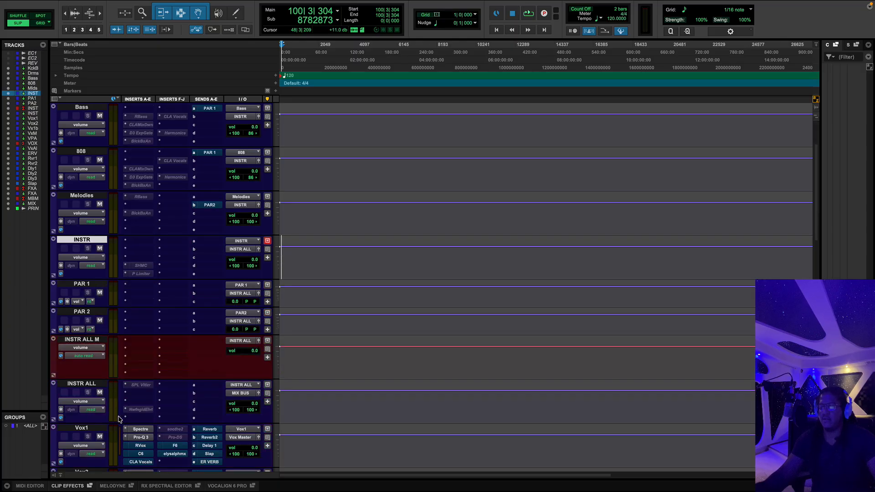
left_click(96, 387)
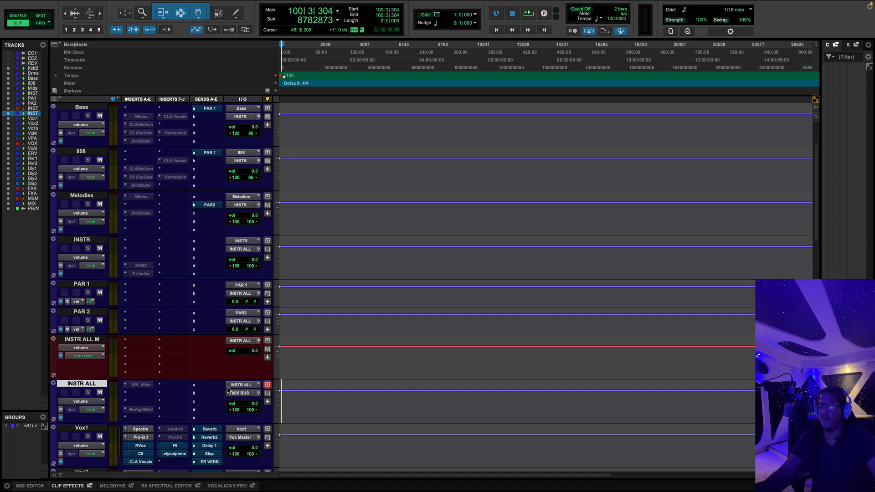
left_click(88, 285)
left_click(91, 312, "shift")
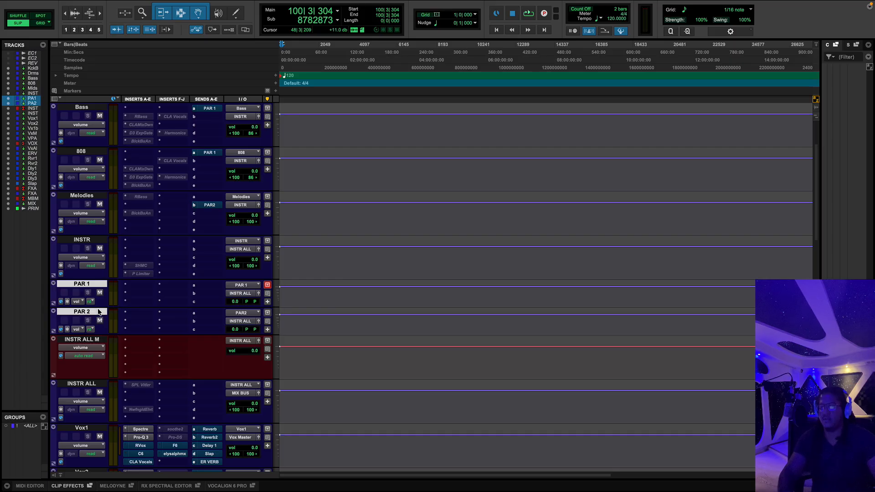
Step: Switch to the Mix window and open the PAR 1 send on Drums and the PAR2 send on Melodies
key("super+equal")
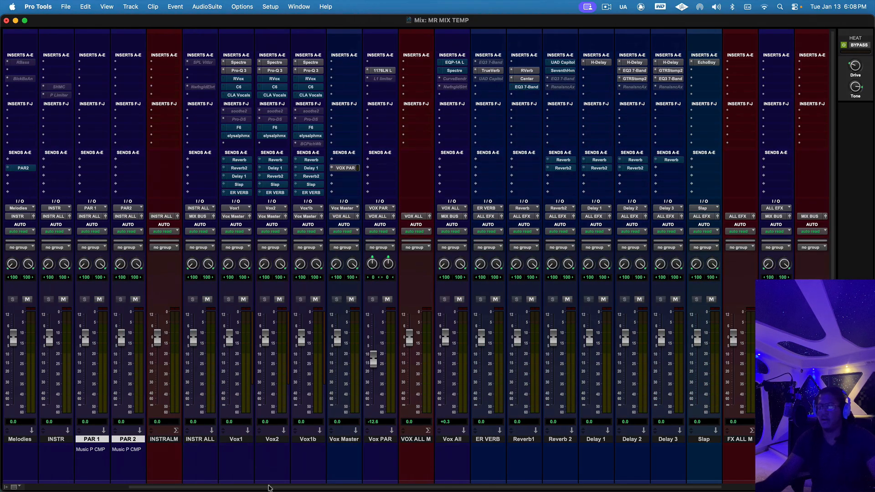
left_click_drag(269, 488, 121, 491)
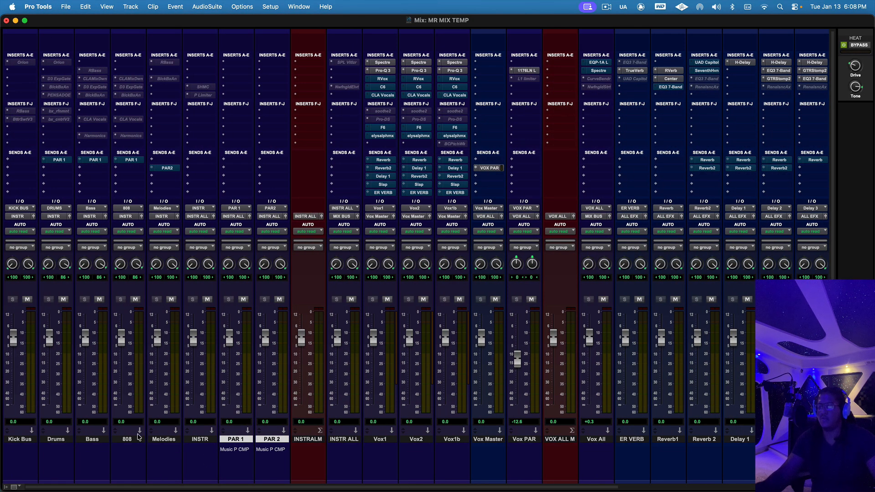
left_click(67, 440)
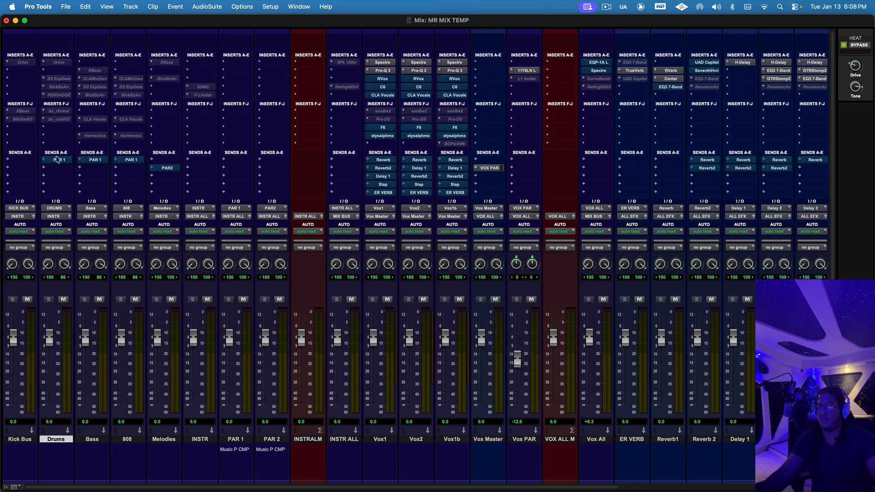
left_click(57, 159)
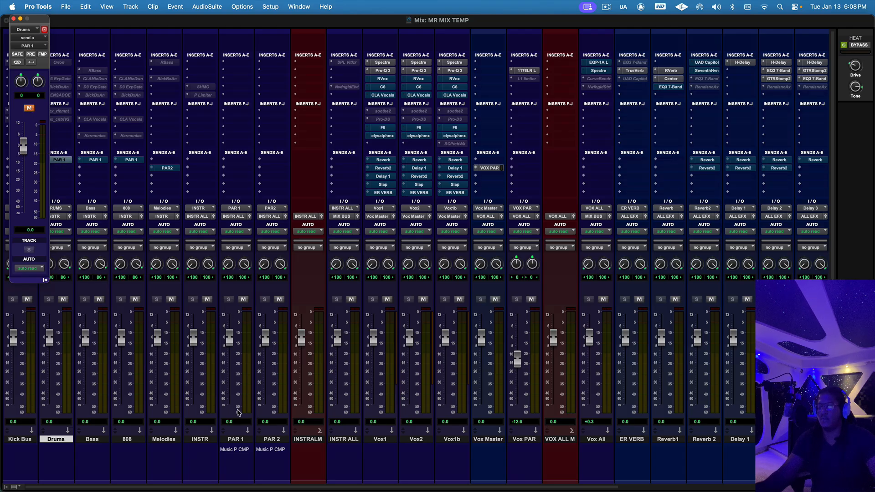
left_click(243, 440)
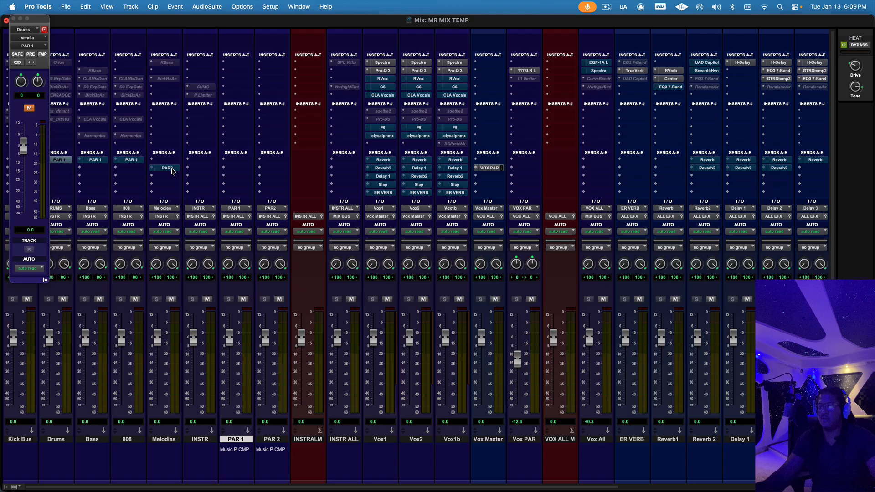
left_click(167, 168)
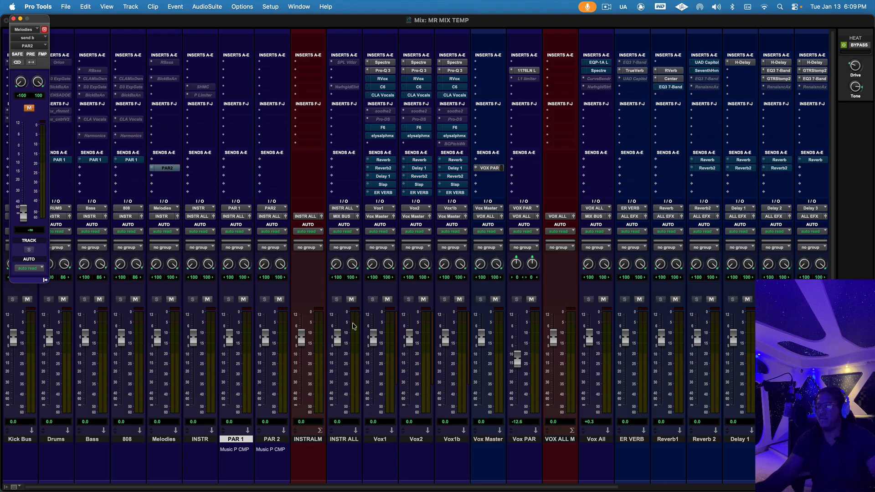
Step: Select the INSTR ALL track and go through the Vox1, Vox2 and Vox1b tracks one at a time
left_click(356, 440)
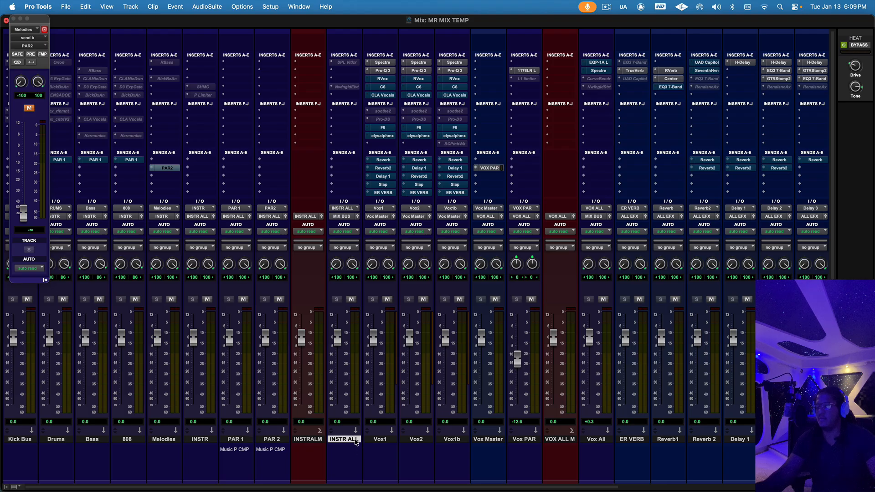
left_click(351, 299)
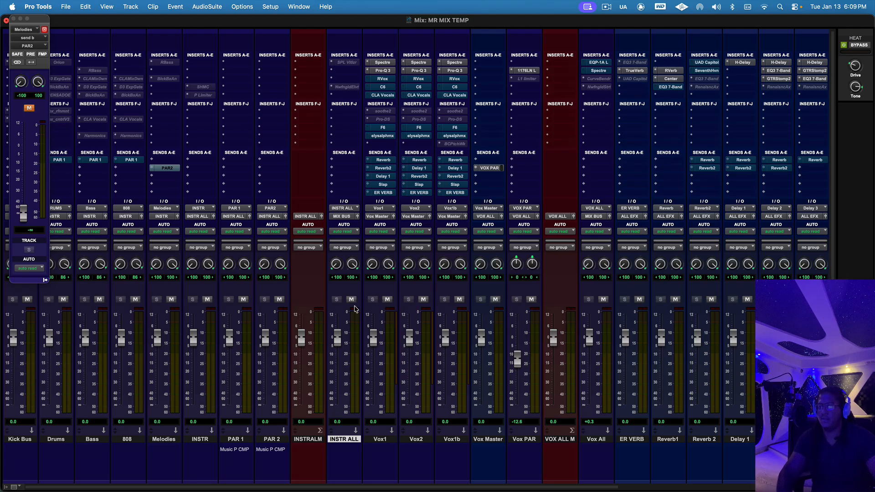
left_click(380, 440)
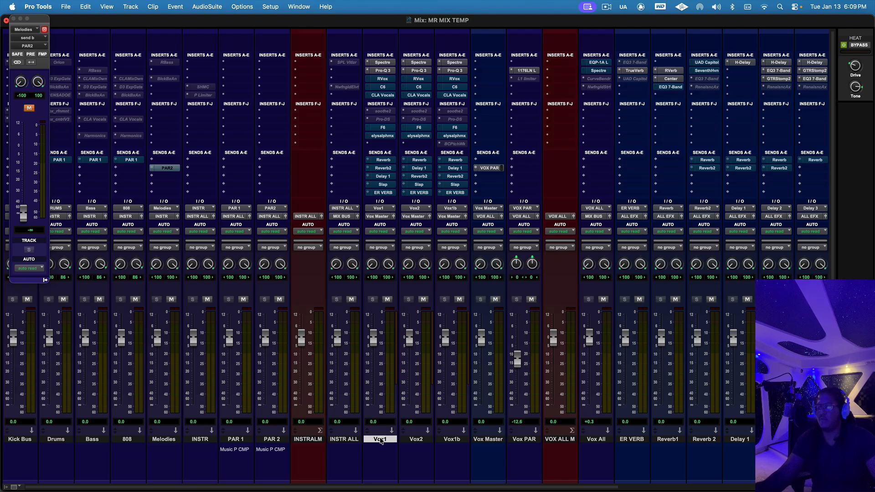
left_click(420, 440)
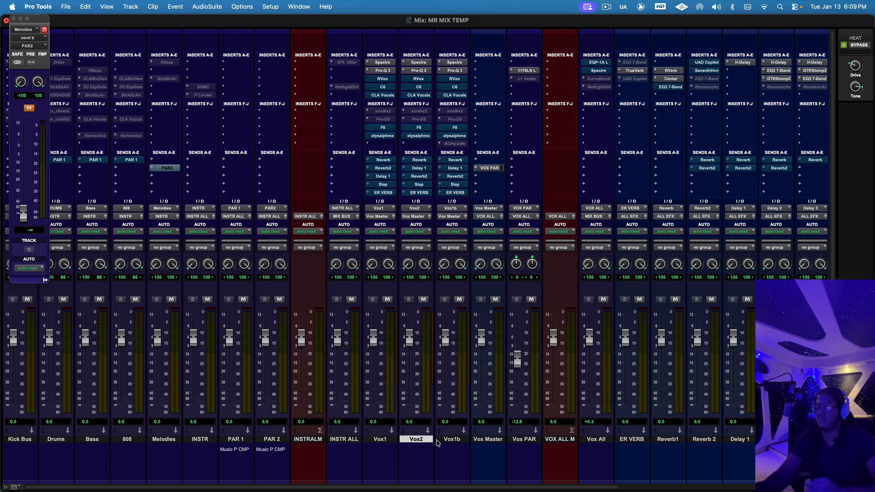
left_click(451, 440)
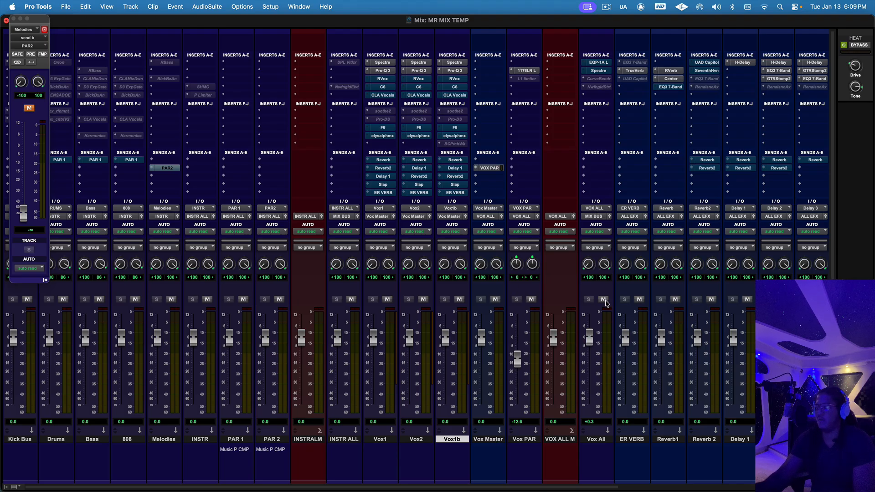
Step: Mute and unmute the Vox All track twice, selecting the track in between
left_click(605, 300)
left_click(604, 300)
scroll(569, 488, "right", 3)
left_click(563, 440)
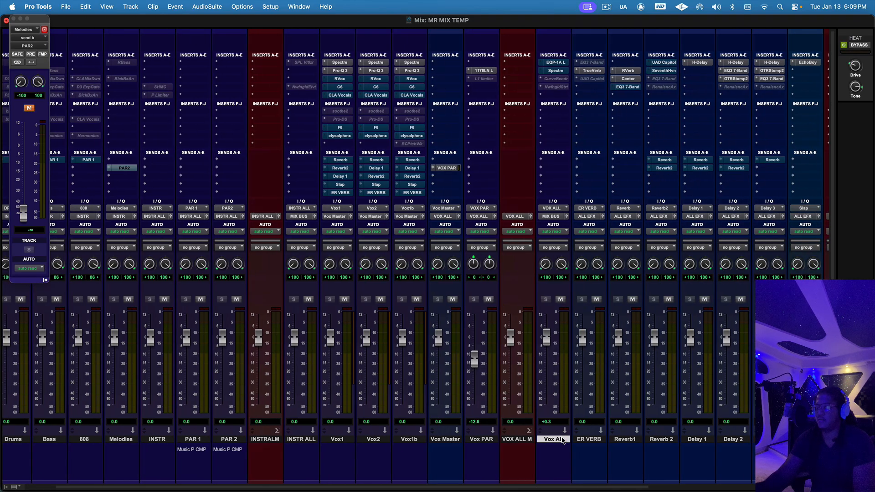
left_click(560, 299)
left_click(561, 301)
Step: Go through the effects tracks ER VERB, Reverb1, Reverb 2, Delay 1 to 3 and Slap, and select FX ALL
scroll(602, 488, "right", 5)
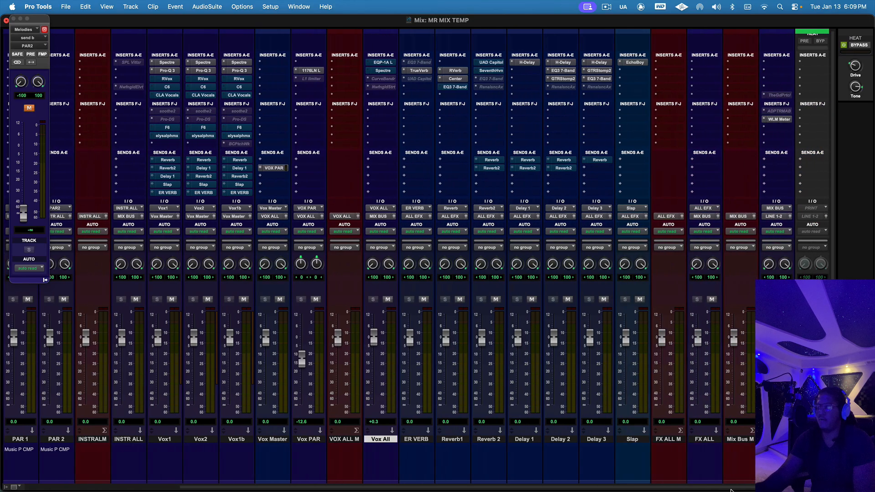
left_click(401, 439)
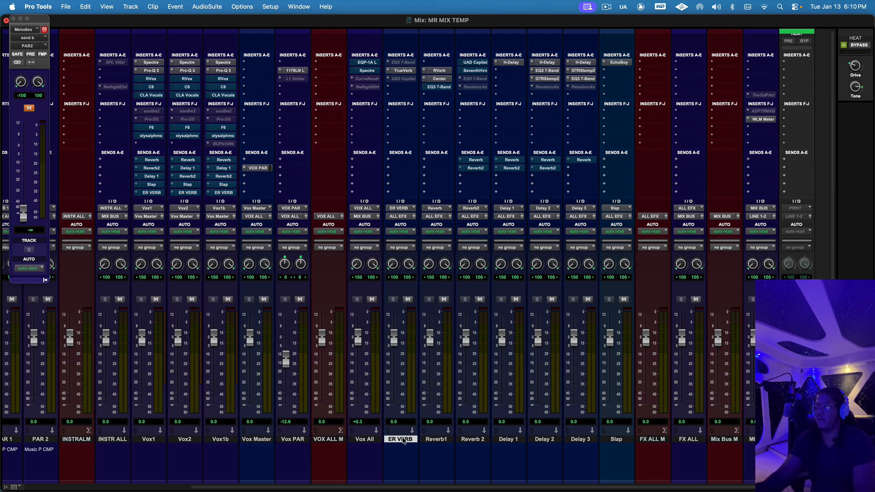
left_click(441, 439)
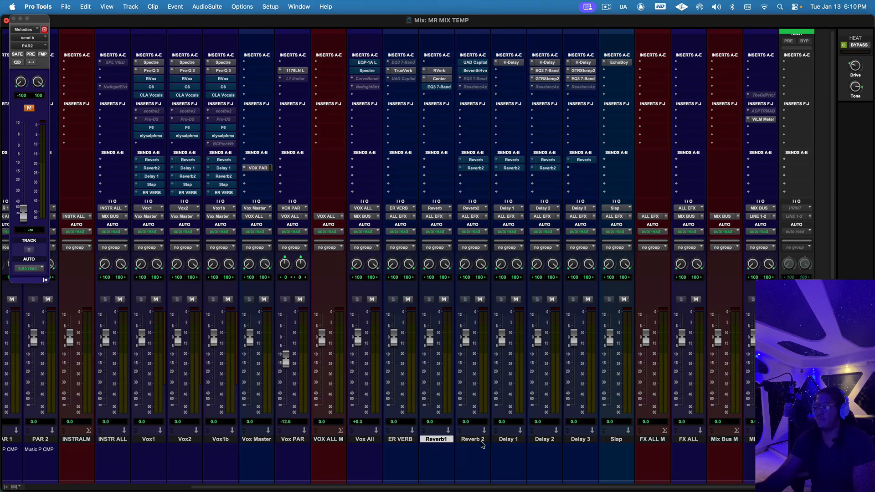
left_click(474, 439)
left_click(508, 439)
left_click(541, 440)
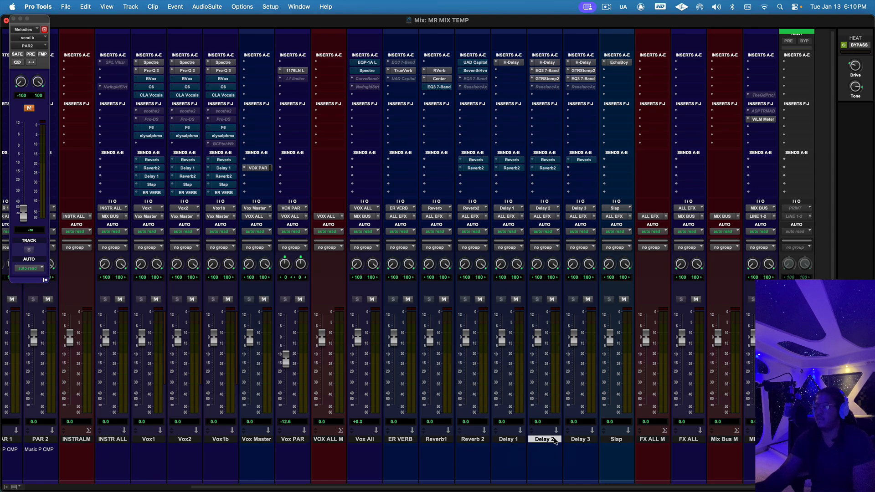
left_click(590, 440)
left_click(620, 440)
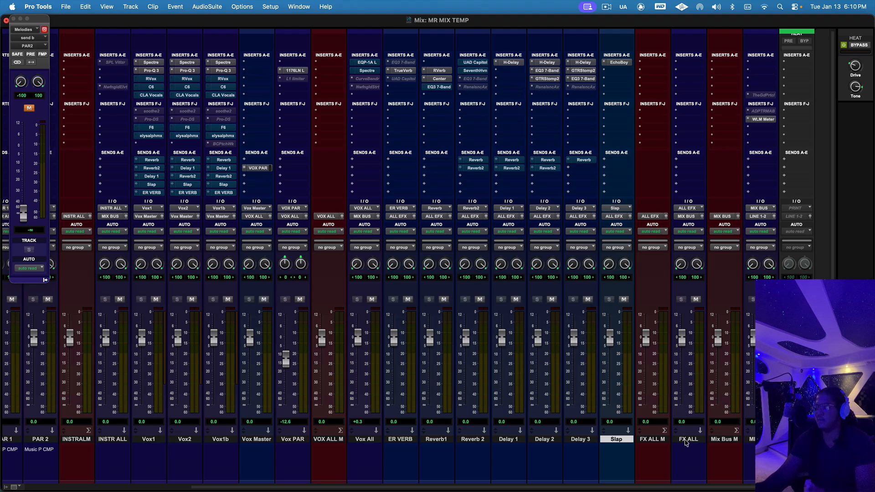
left_click(685, 441)
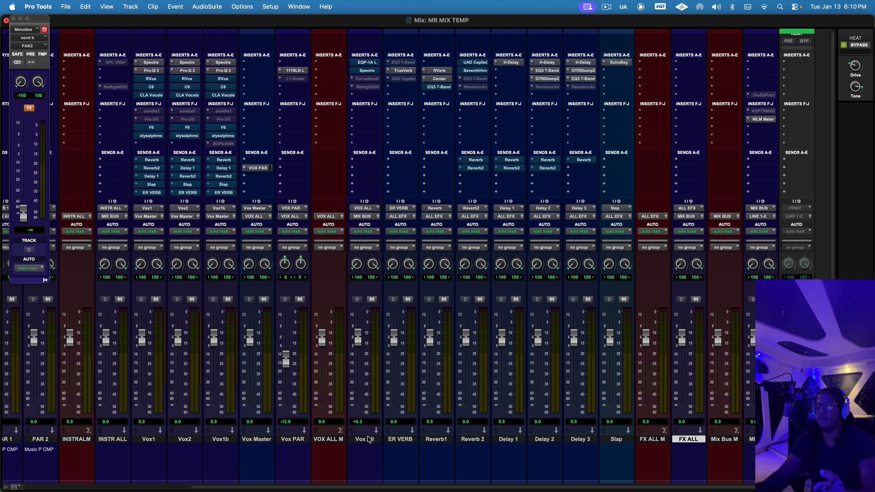
Step: Select the Vox All and INSTR ALL tracks in turn, review the busses up to MIX BUS, and close the Melodies send window
left_click(368, 439)
left_click_drag(327, 489, 307, 488)
left_click(142, 439)
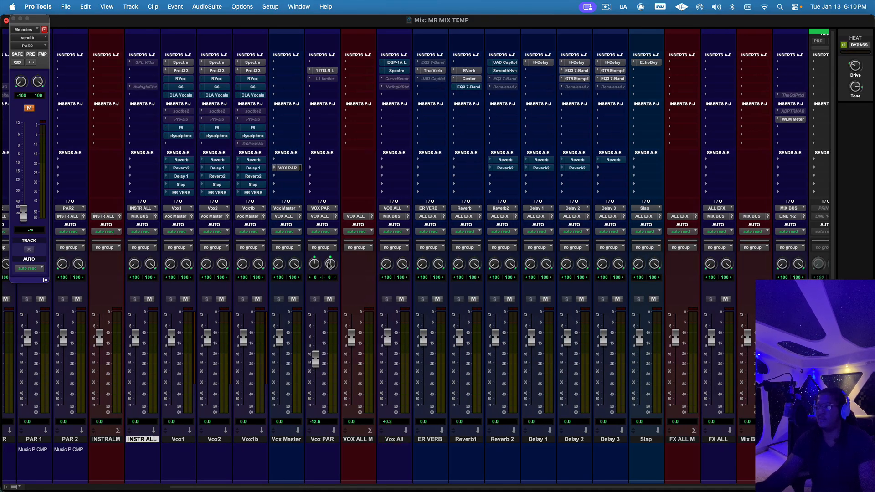
mouse_move(574, 487)
left_click_drag(576, 488, 656, 491)
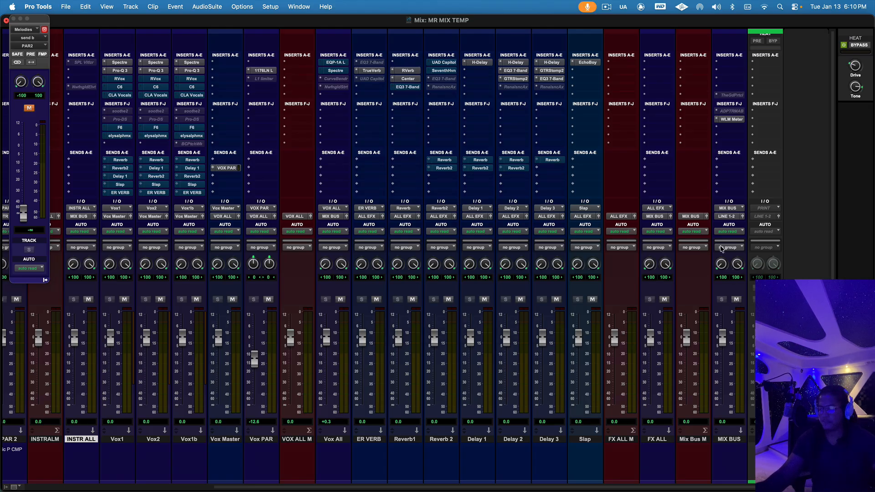
left_click_drag(719, 489, 475, 488)
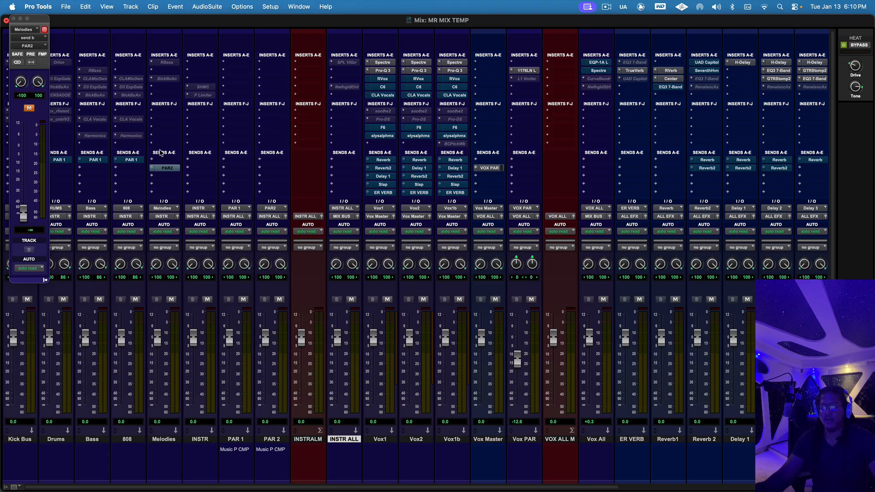
left_click(13, 20)
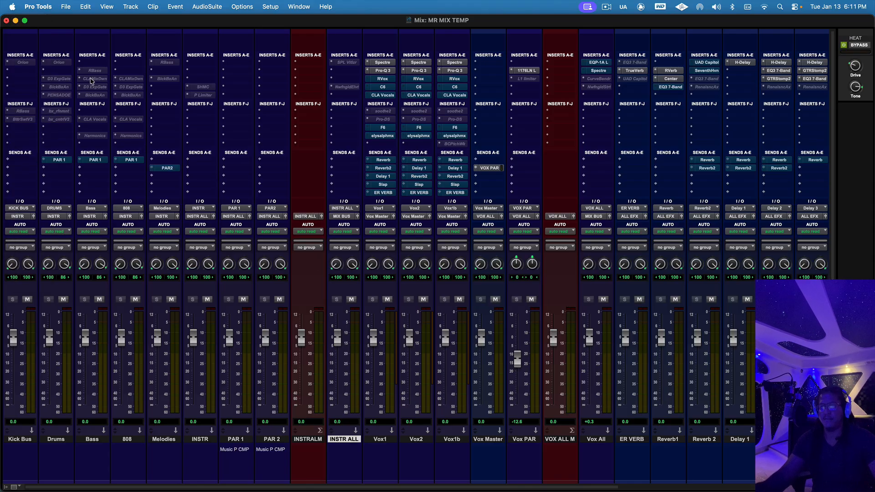
Step: Make the Orion insert on the Drums track active, open it, and make it inactive again
right_click(59, 63)
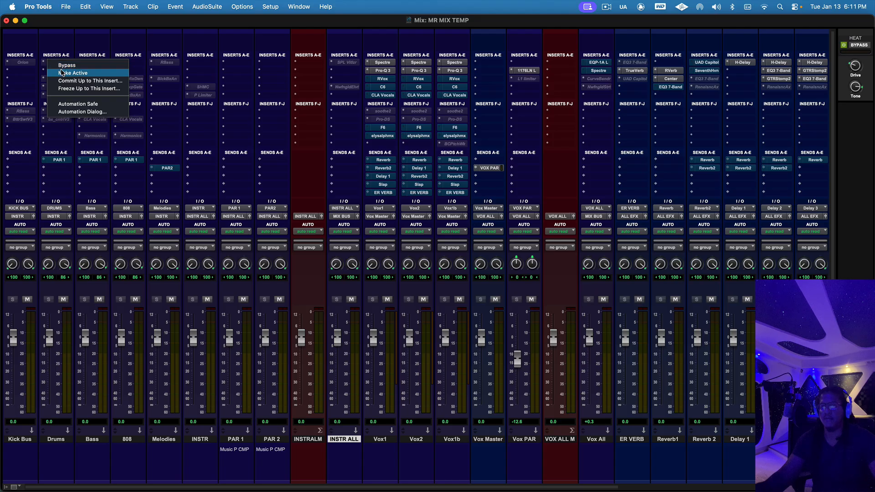
left_click(62, 73)
left_click(59, 63)
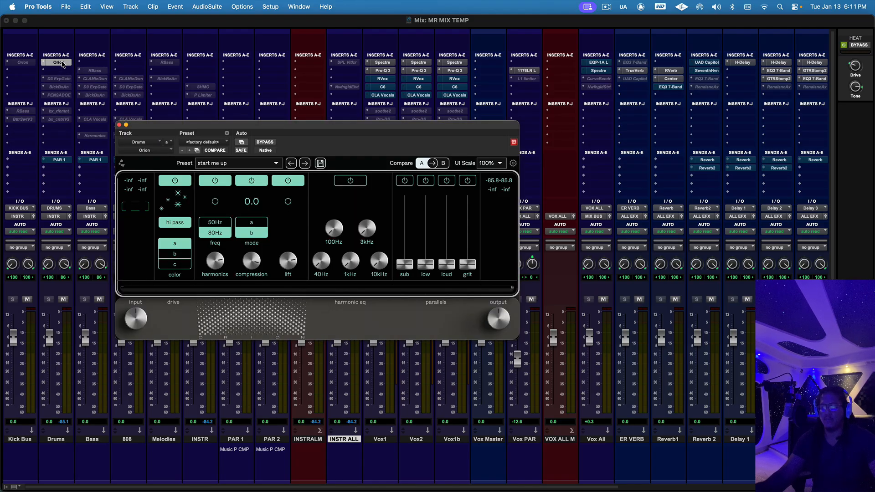
right_click(62, 63)
left_click(64, 71)
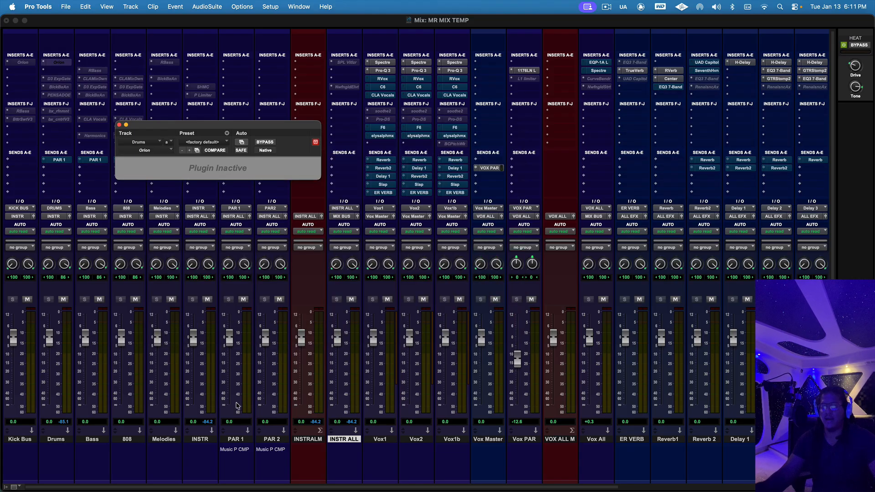
Step: Activate and open the BlackBox HG-2 insert on the Melodies track, and make it inactive again
left_click(200, 488)
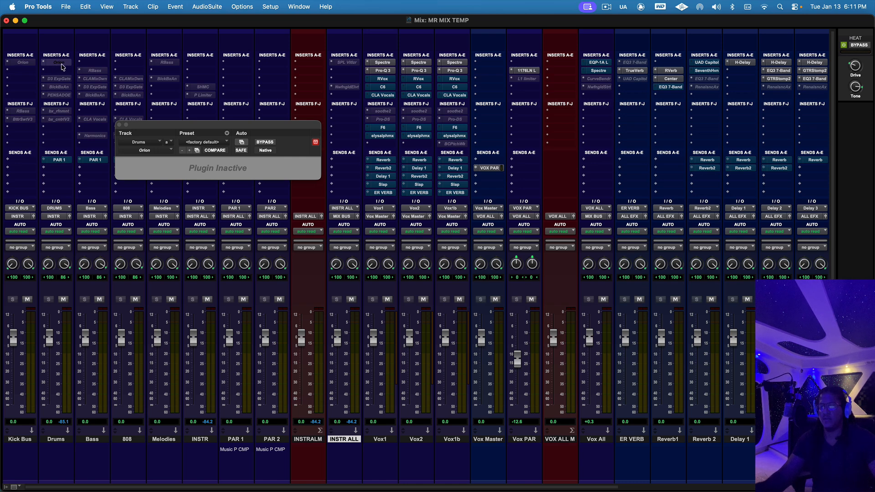
right_click(168, 82)
left_click(172, 84)
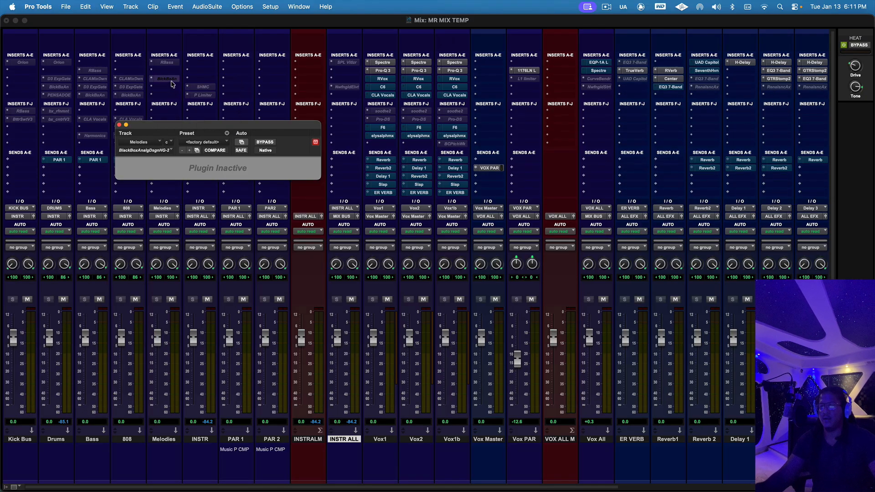
left_click(171, 80, "ctrl+super")
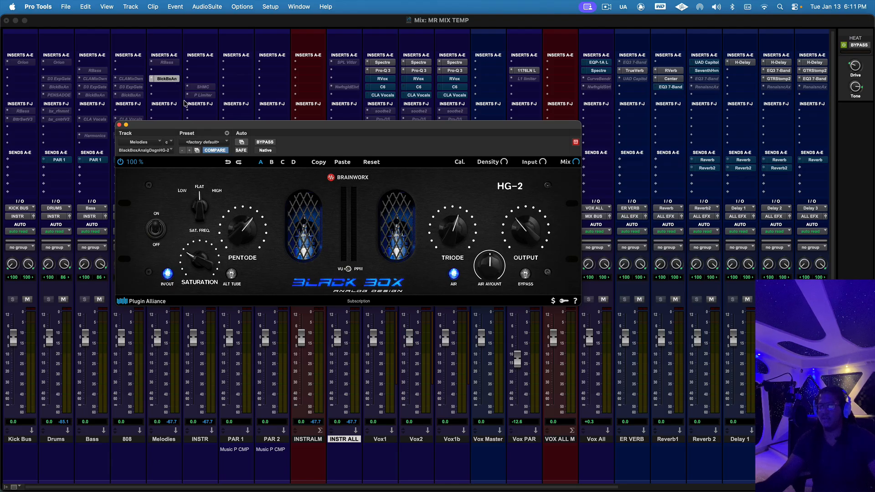
right_click(159, 79)
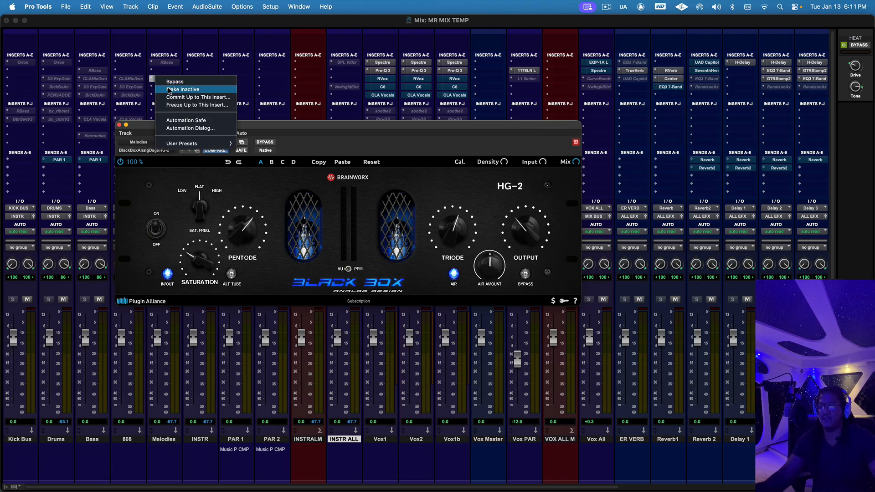
left_click(169, 90)
Step: Make the RBass insert on the Bass track active and return it to inactive
right_click(100, 71)
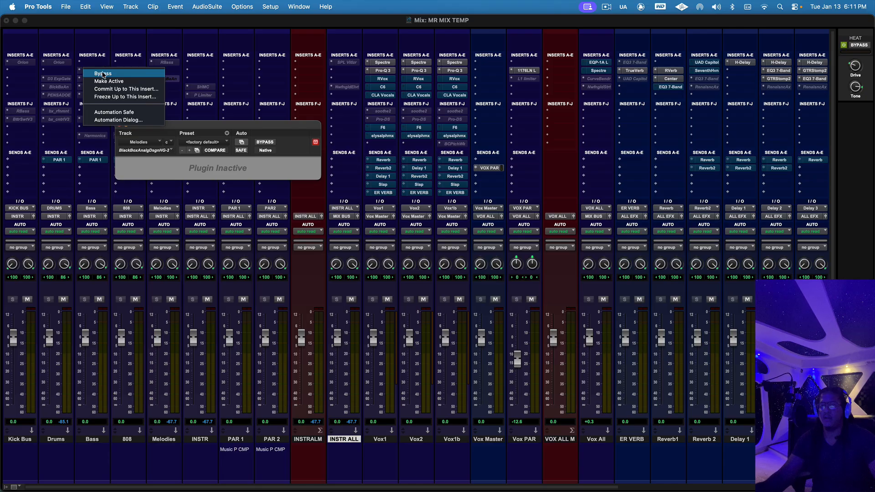
left_click(101, 78)
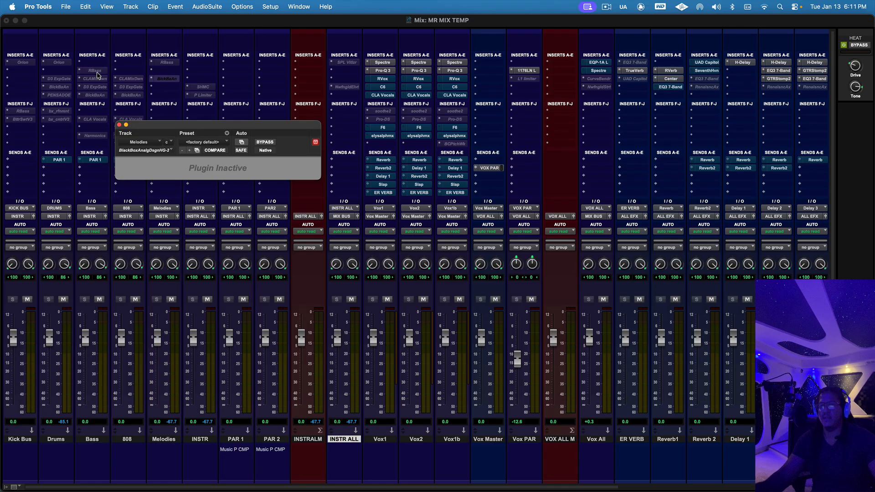
right_click(98, 72)
left_click(102, 81)
mouse_move(418, 485)
left_mouse_down()
mouse_move(440, 484)
mouse_move(403, 485)
left_mouse_up()
Step: Make The God Particle insert on the MIX BUS track active and open its plug-in window
left_click_drag(437, 487, 672, 488)
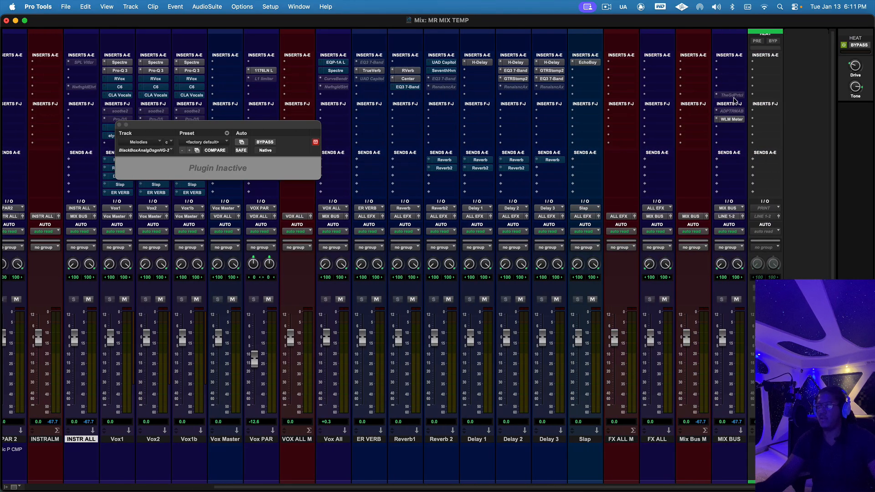
right_click(733, 96)
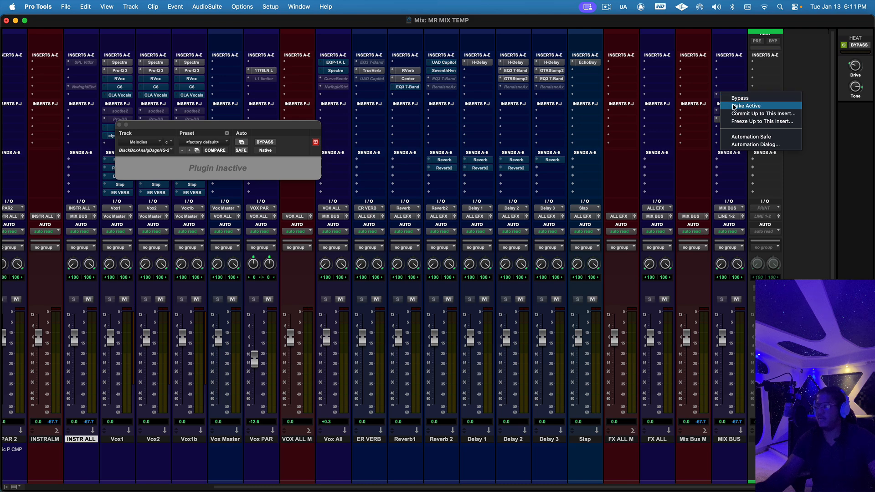
left_click(734, 106)
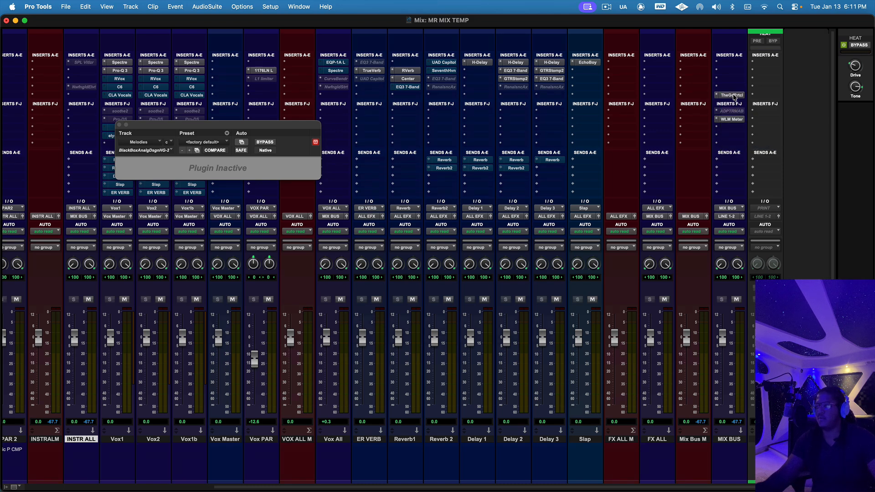
left_click(733, 95)
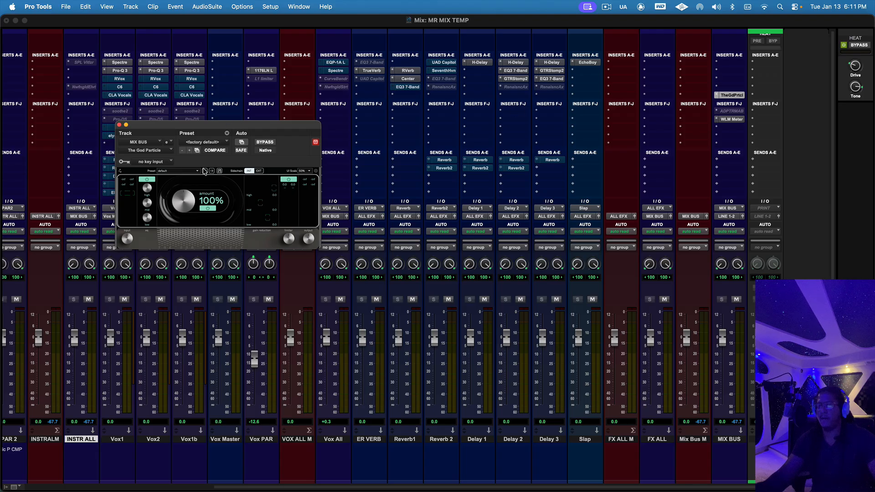
Step: Turn off The God Particle's EQ section, set its amount to 92%, and close the plug-in window
left_click(152, 180)
left_click_drag(181, 200, 181, 201)
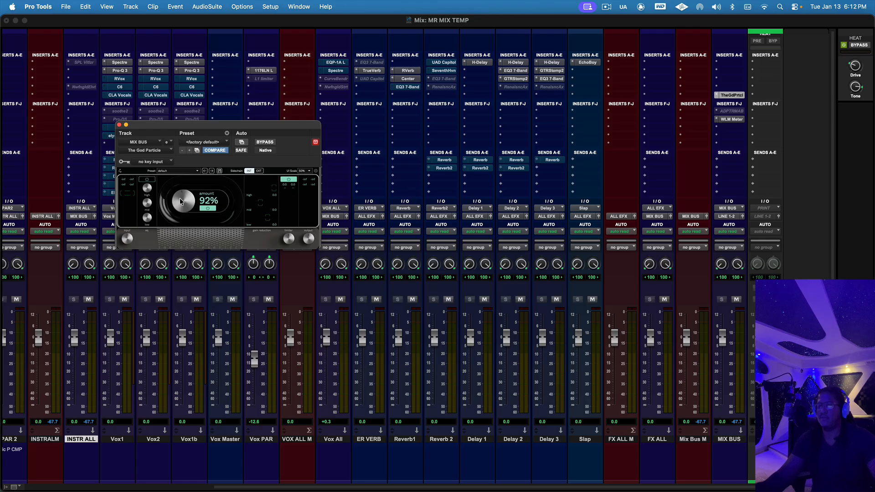
left_click(119, 125)
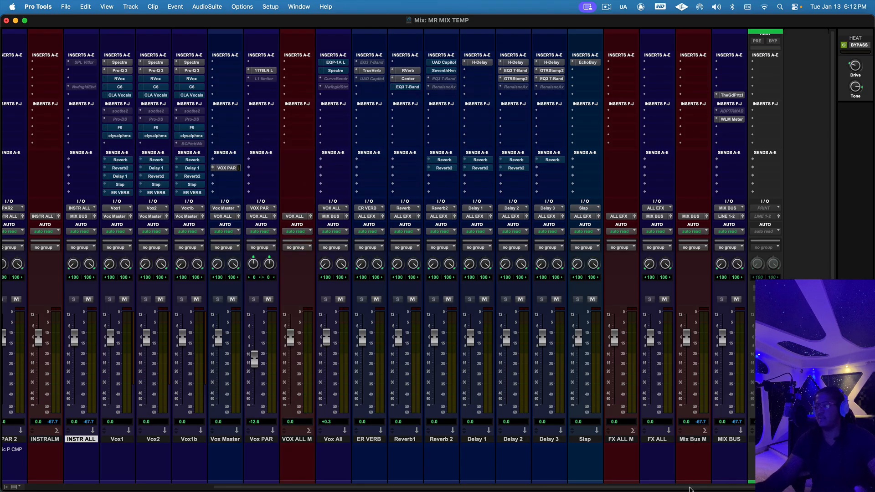
Step: Open and close The God Particle insert on MIX BUS once more, and return to the instrument tracks
left_click_drag(689, 489, 686, 488)
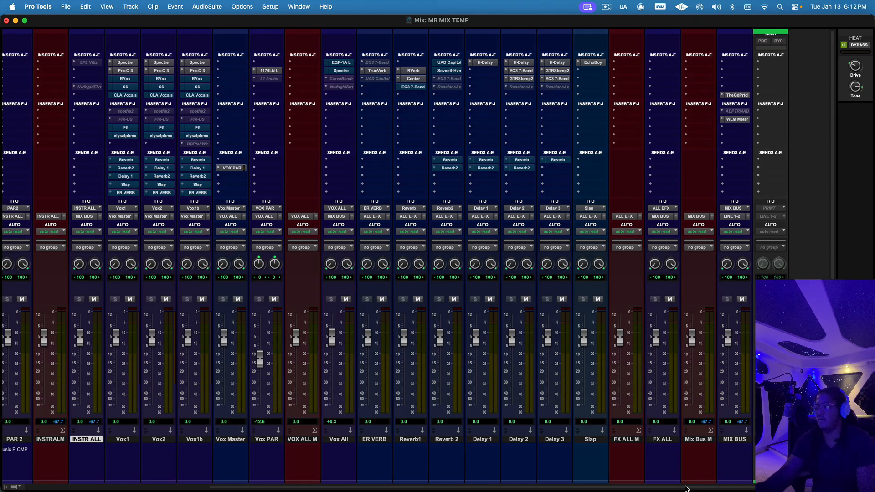
left_click(737, 95)
left_click(737, 95)
left_click_drag(678, 488, 482, 490)
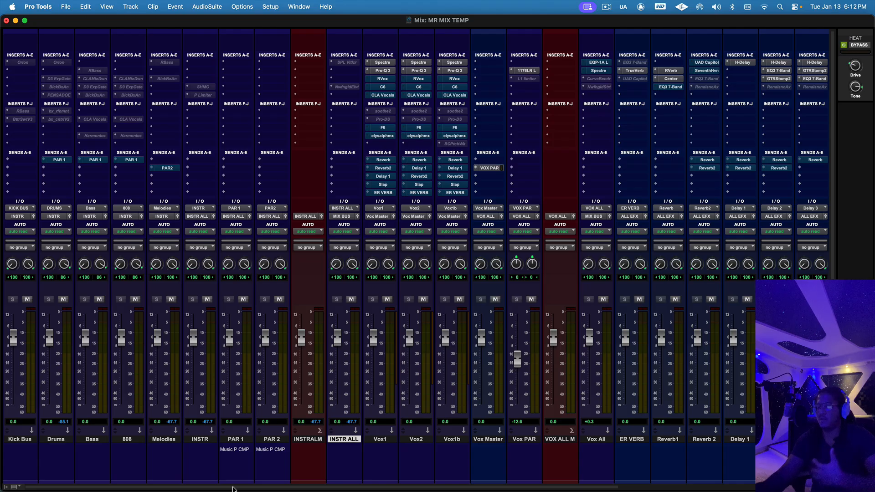
left_click_drag(232, 488, 238, 489)
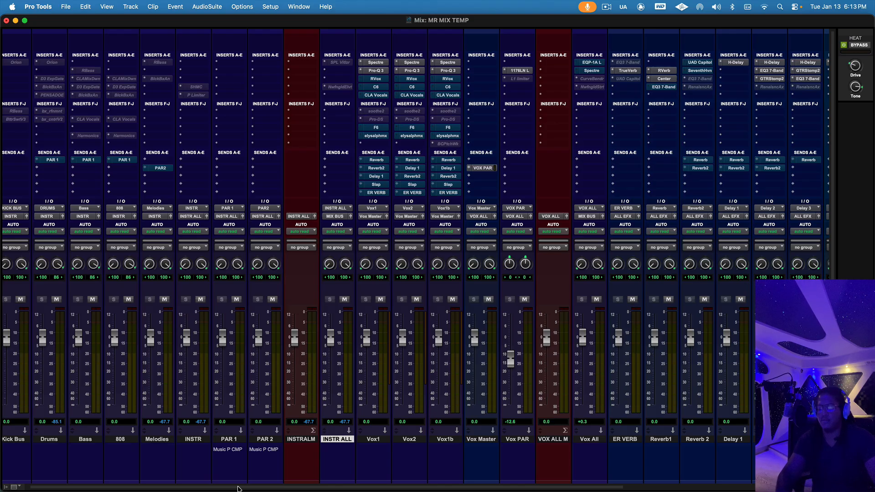
Step: Switch to the Edit window and go down the tracks from Kick Bus to the vocal tracks
key("super+equal")
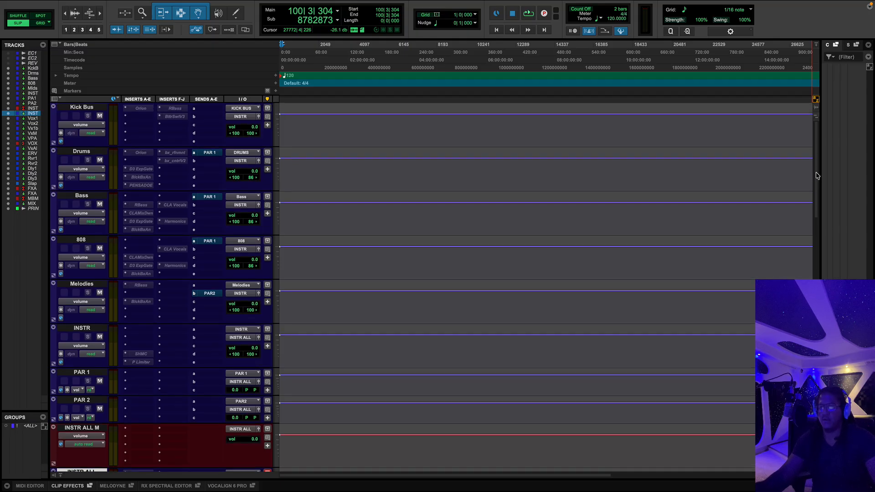
scroll(816, 180, "down", 1)
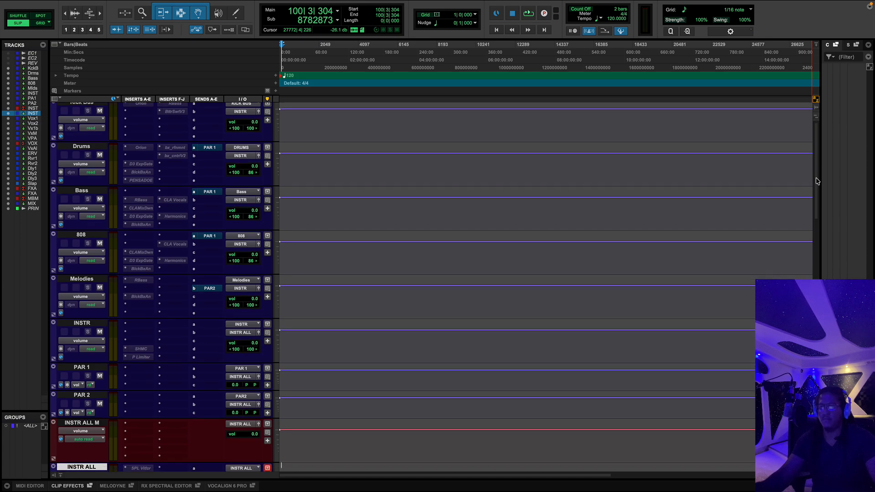
scroll(816, 180, "down", 4)
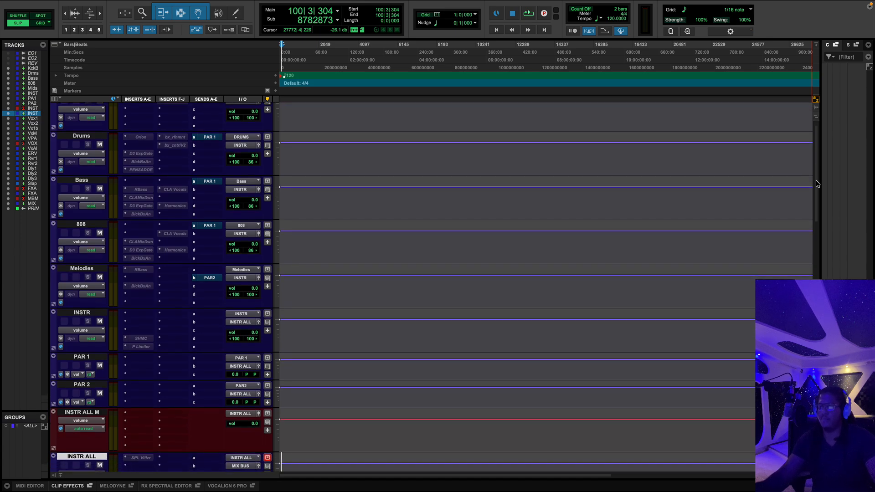
left_click_drag(818, 185, 815, 259)
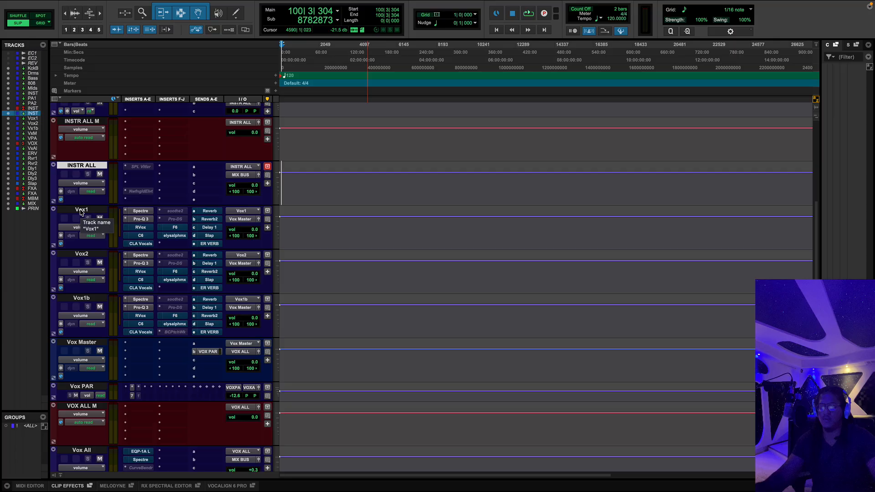
Step: Return to the Mix window and compare the Spectre inserts on Vox1, Vox2 and Vox1b, ending on Vox1
key("super+equal")
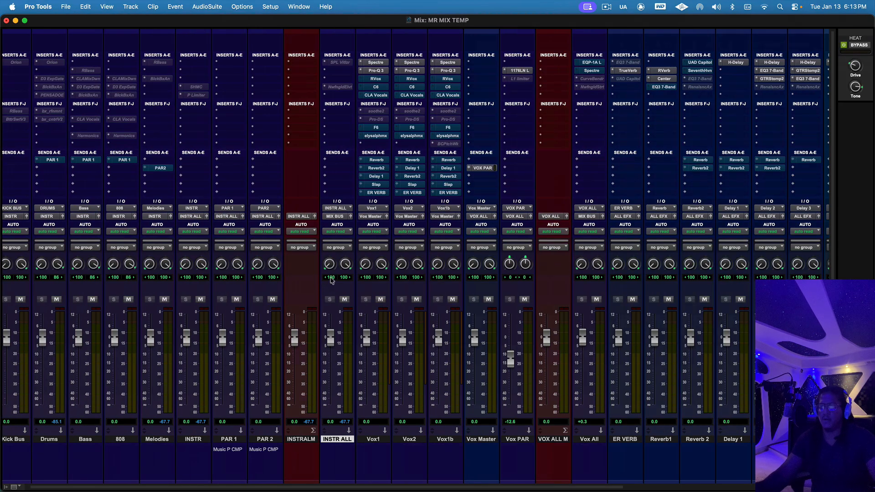
left_click(376, 62)
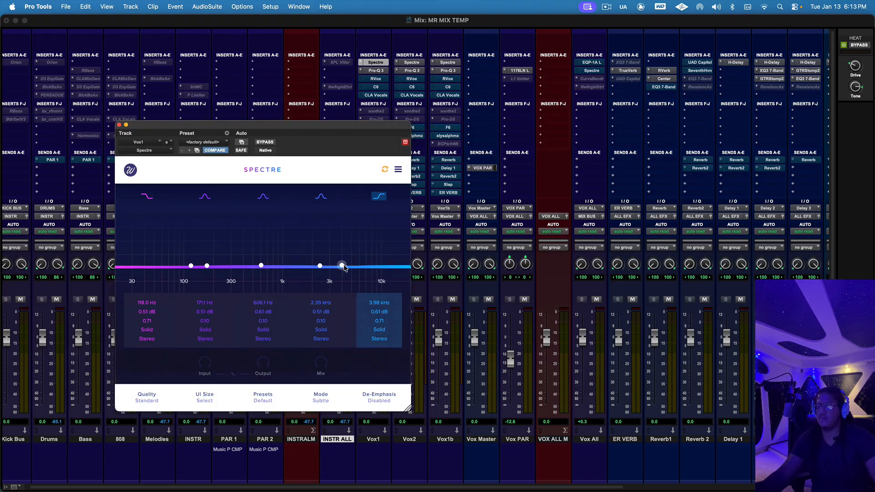
left_click(410, 63)
left_click(445, 62)
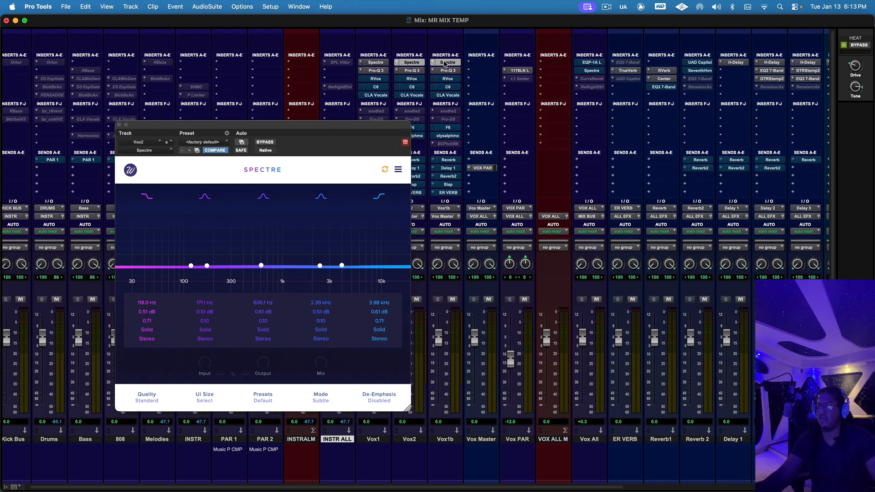
left_click(379, 63)
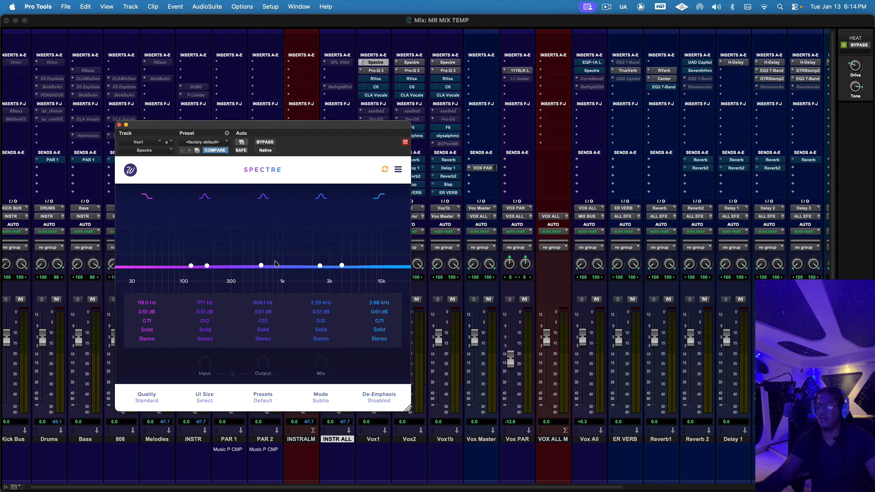
Step: Go through the Pro-Q 3, RVox and C6 inserts on Vox1, taking RVox out of bypass and back into it
left_click(376, 70)
left_click(377, 71)
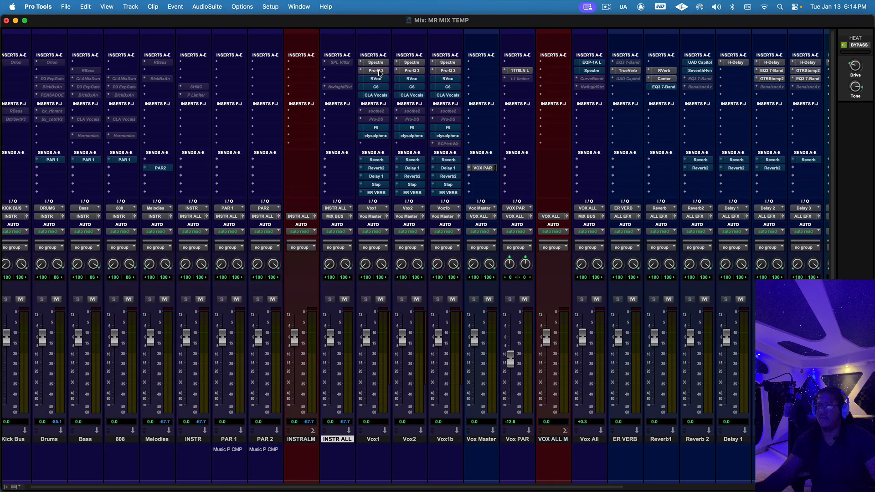
left_click(377, 79)
left_click(377, 80, "super")
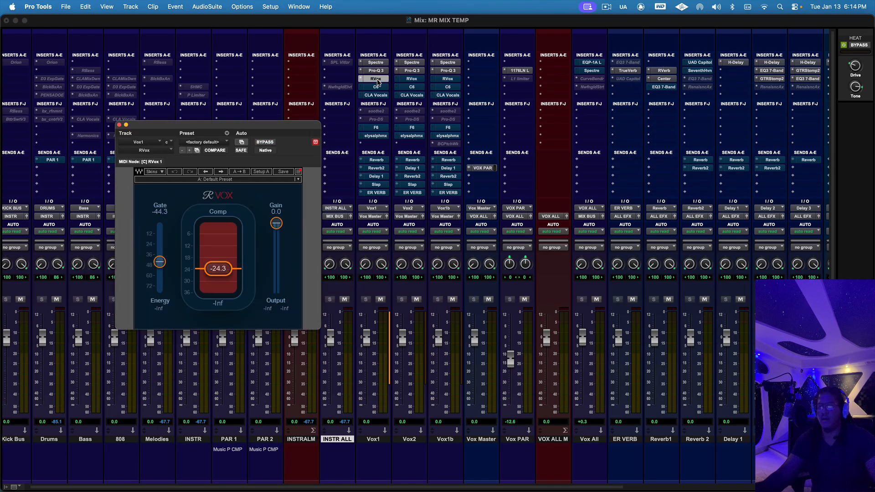
left_click(377, 80, "super")
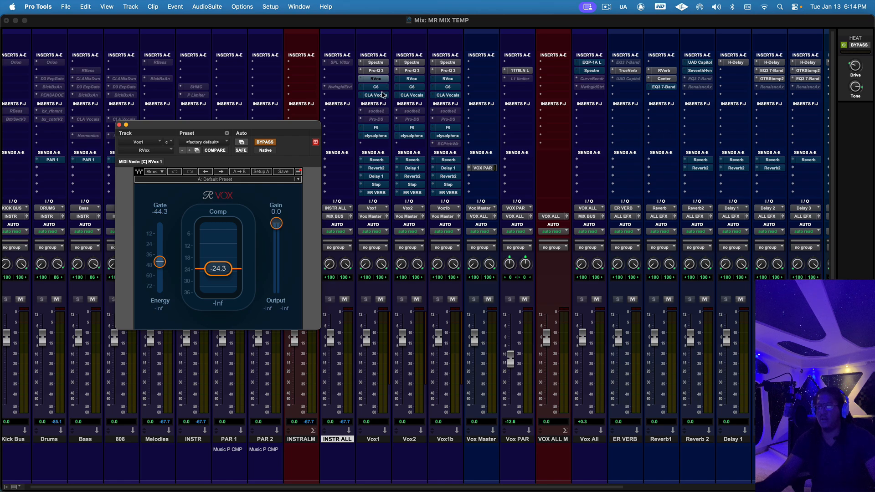
left_click(376, 87)
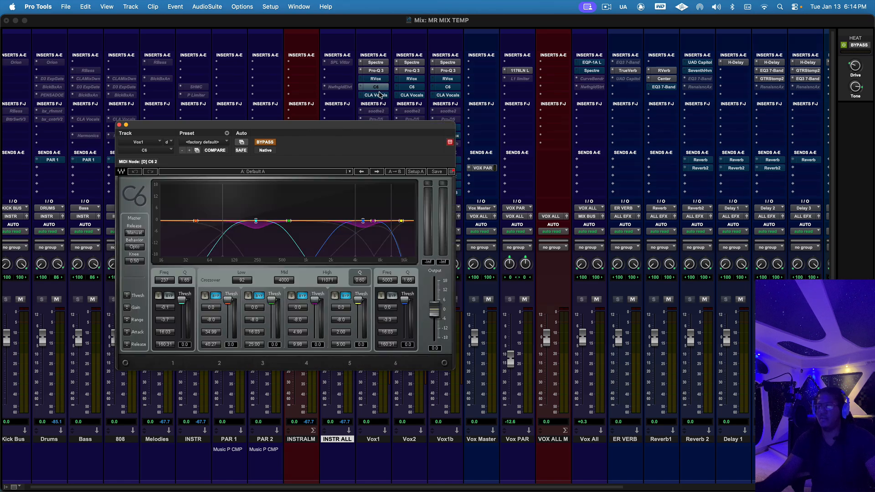
Step: Go through the CLA Vocals, F6 and elysia alpha mix inserts on Vox1, closing the last one
left_click(379, 96)
left_click(379, 96)
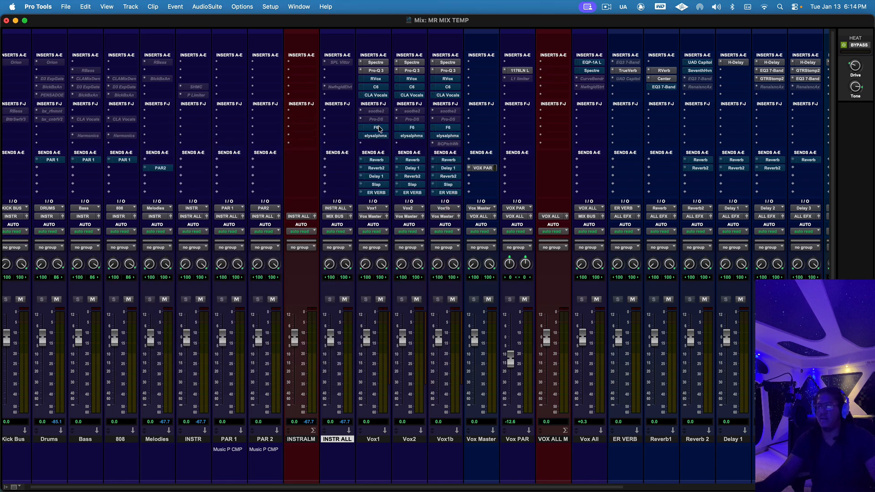
left_click(378, 127)
left_click_drag(378, 129, 371, 170)
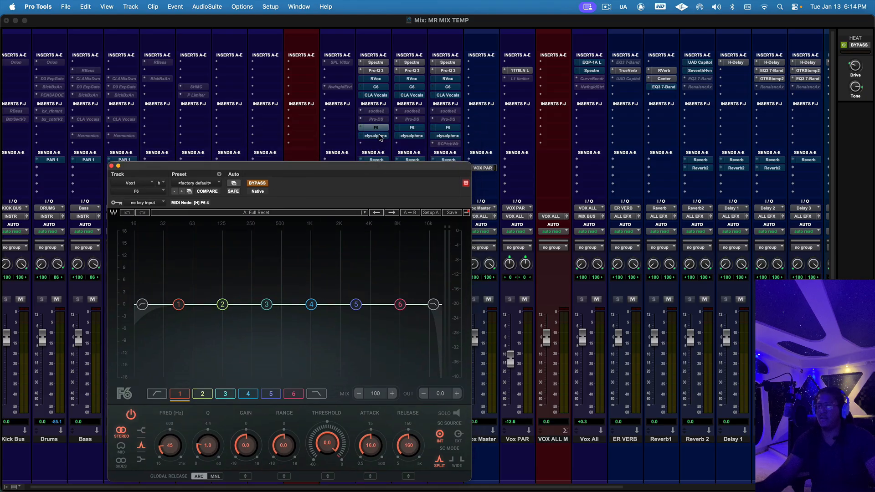
left_click(376, 136)
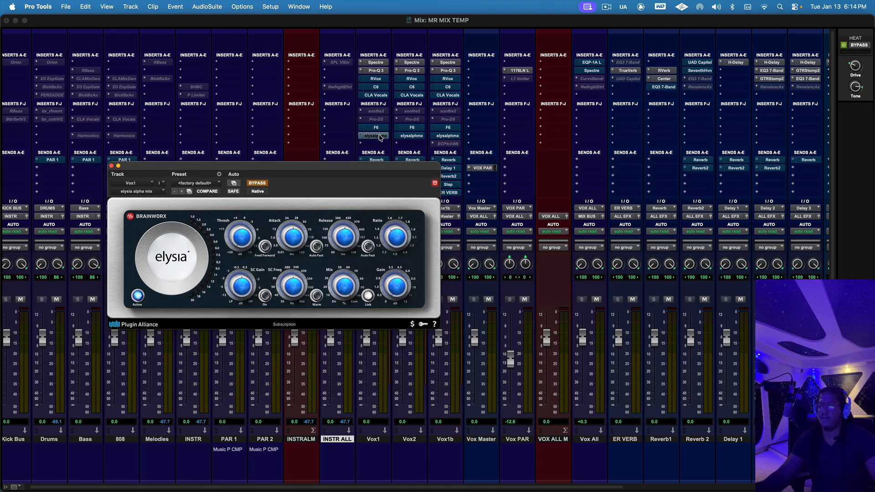
left_click(380, 137)
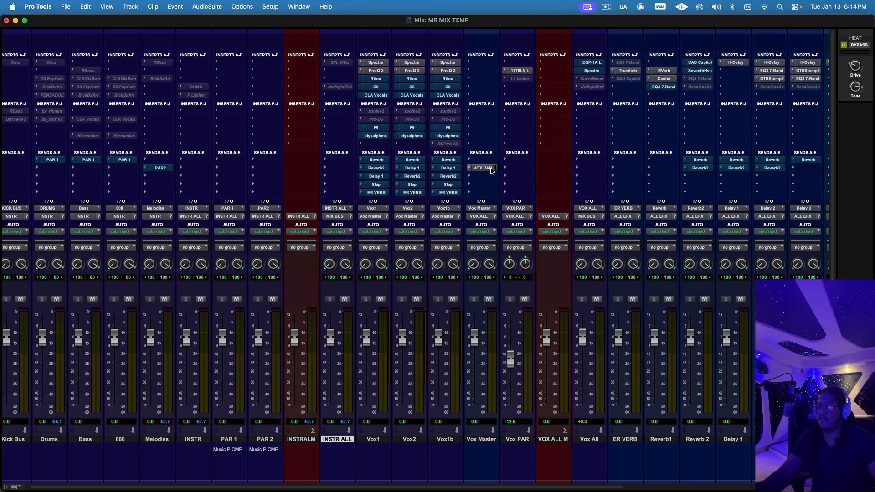
Step: Open the 1176LN insert on Vox PAR, go over its ratio settings, and close it
left_click(517, 70)
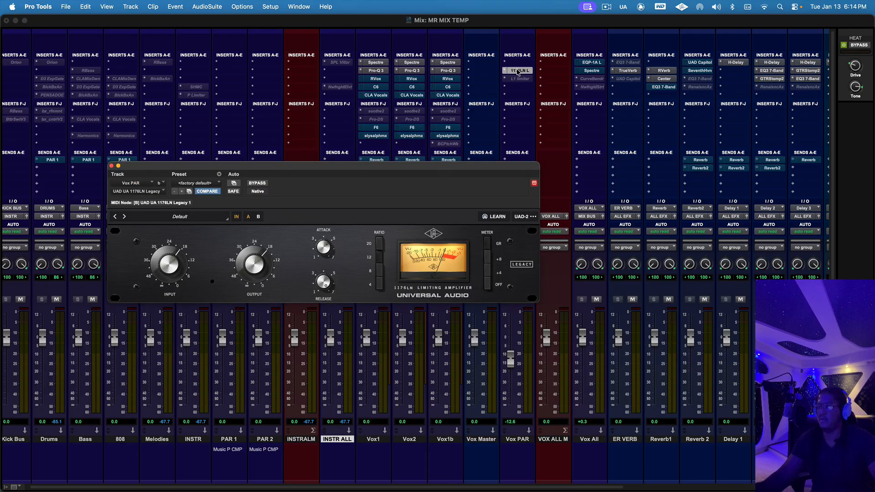
left_click(380, 282)
left_click(380, 271)
left_click(379, 258)
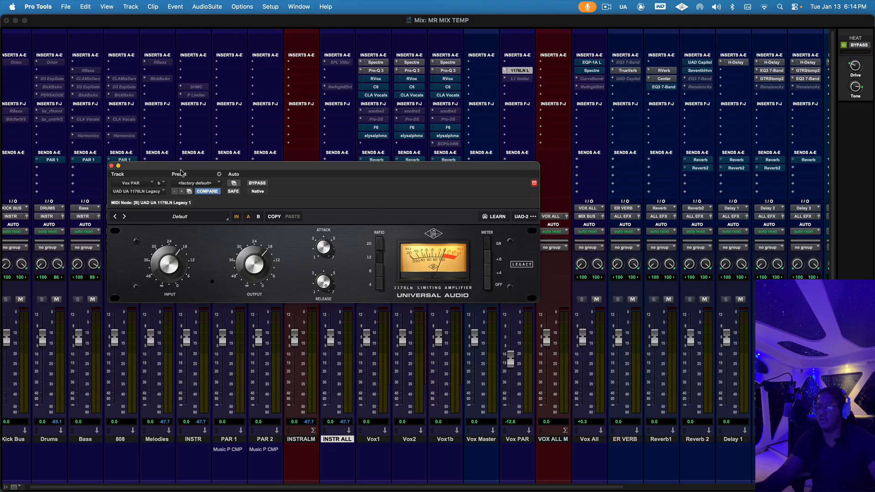
left_click(112, 166)
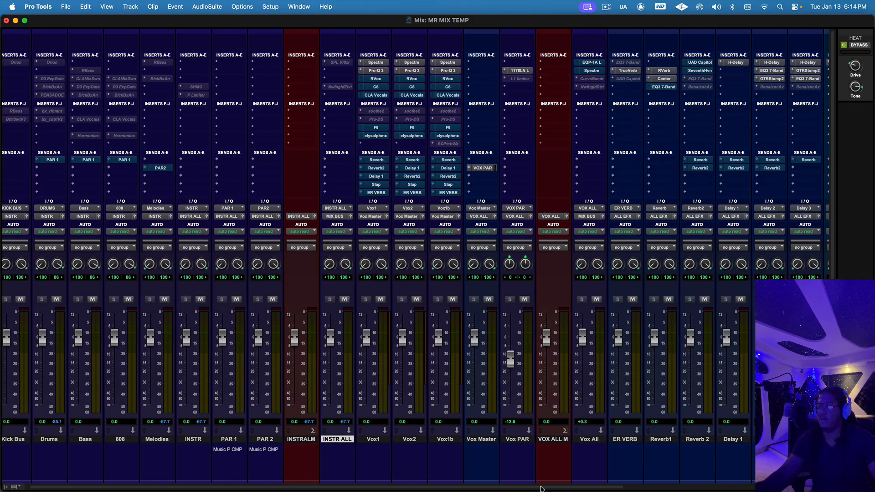
Step: Inspect the Pultec EQP-1A and Spectre inserts on the Vox All track
left_click_drag(539, 486, 630, 486)
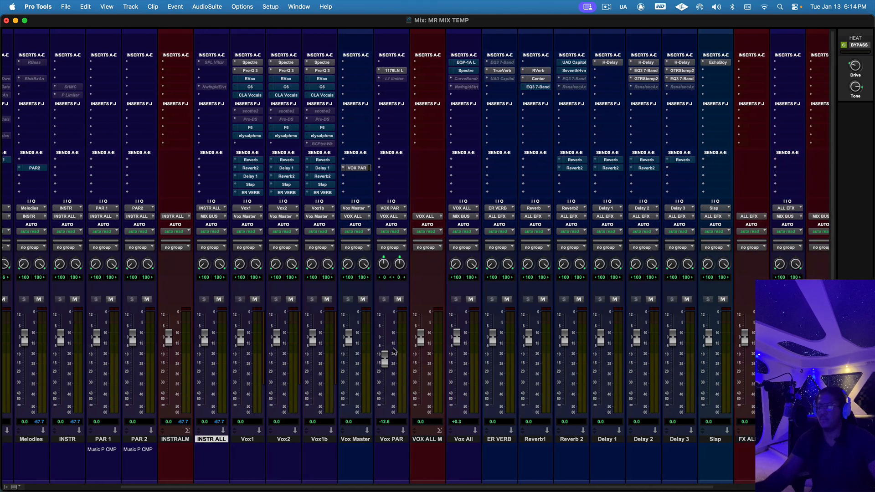
left_click(472, 62)
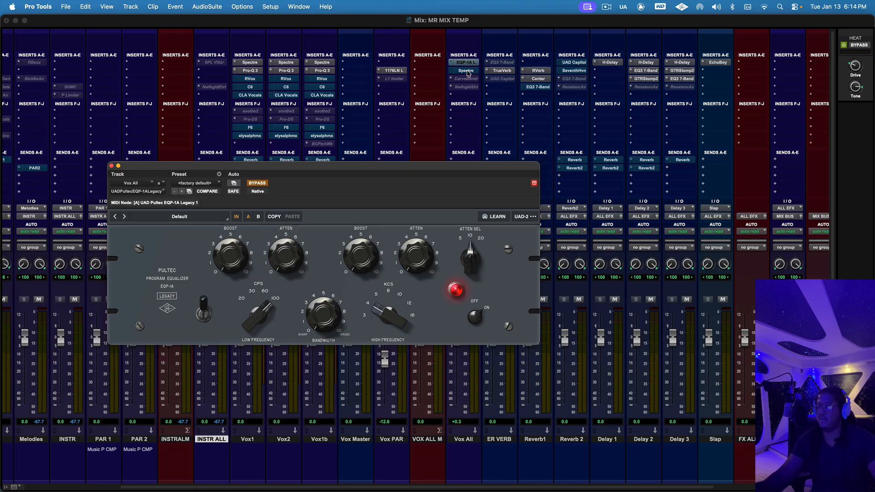
left_click(467, 72)
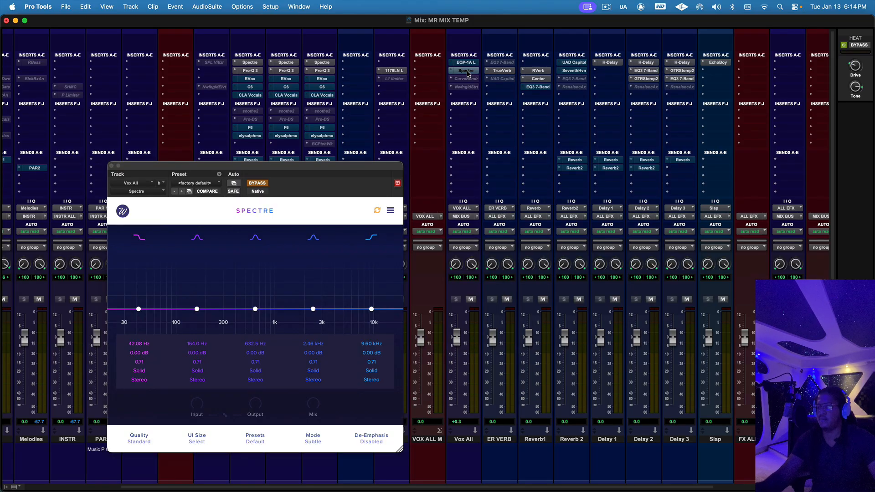
left_click(466, 71)
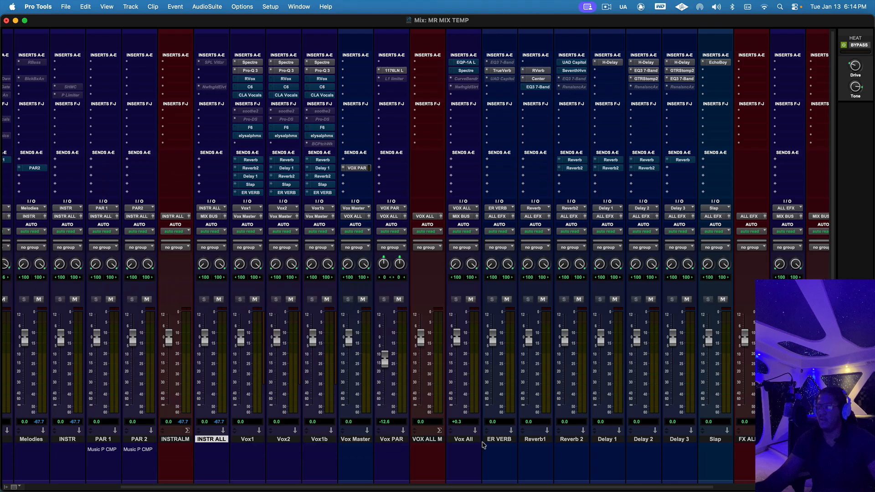
Step: Go through the reverb inserts: TrueVerb on ER VERB, RVerb on Reverb1, and Seventh Heaven and Capitol Chambers on Reverb 2
left_click(501, 71)
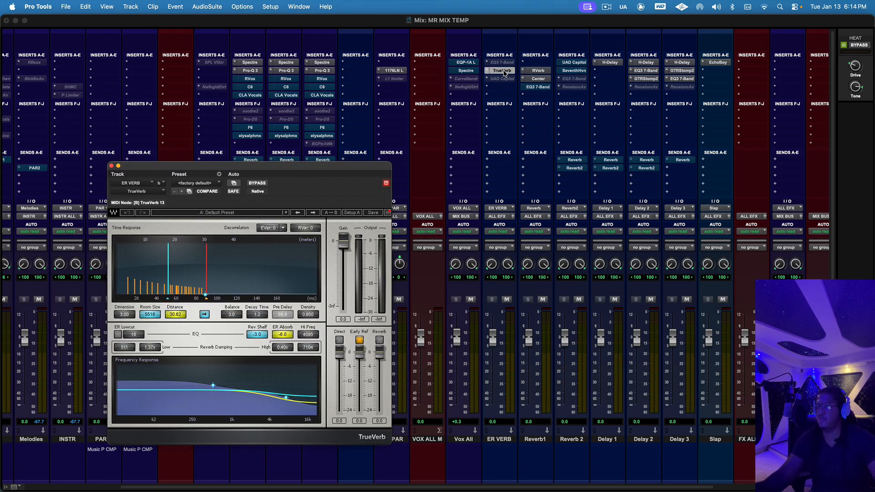
left_click(503, 71)
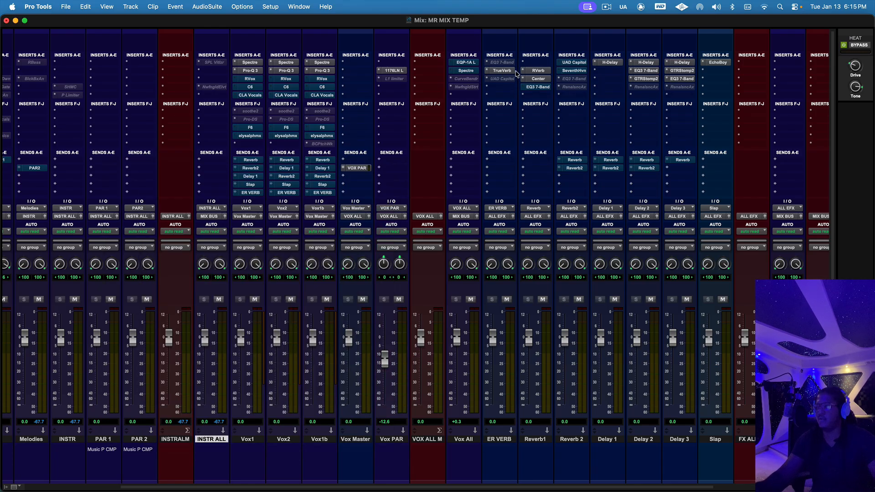
left_click(542, 71)
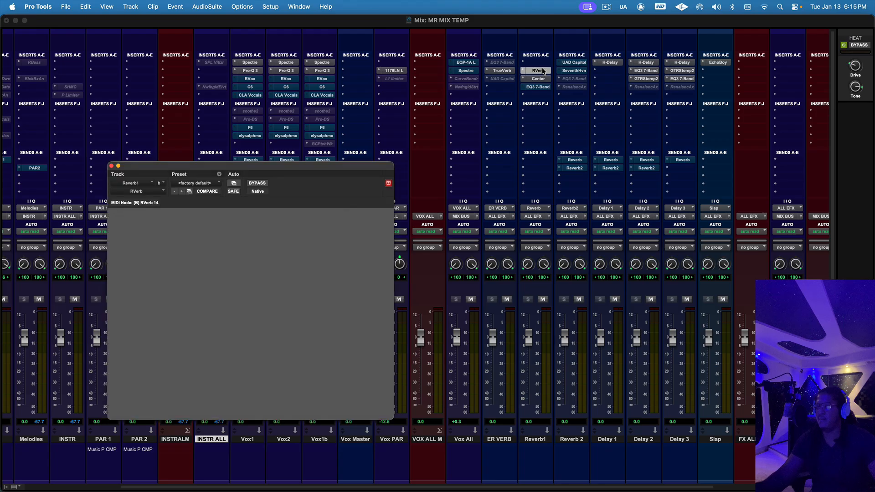
left_click(542, 71)
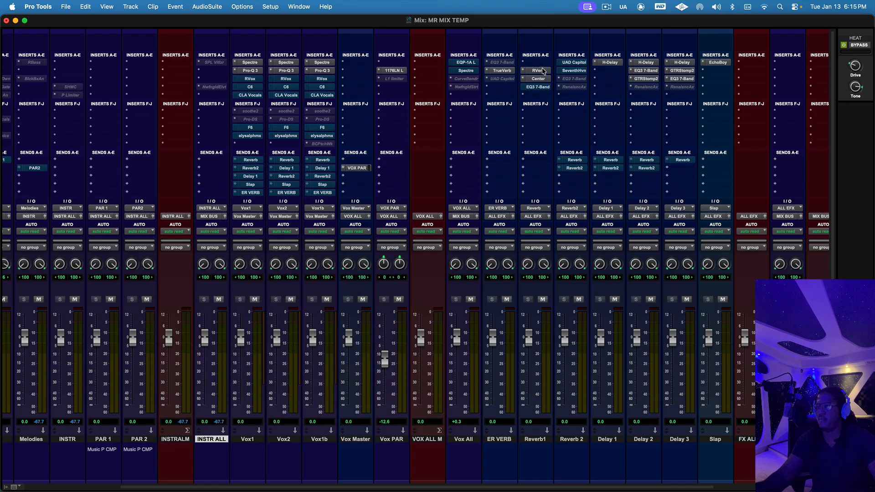
left_click(574, 71)
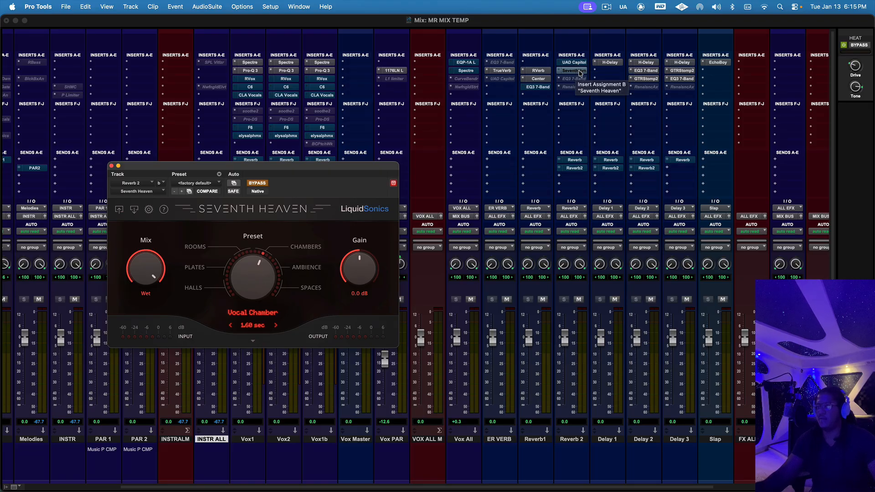
left_click(574, 62)
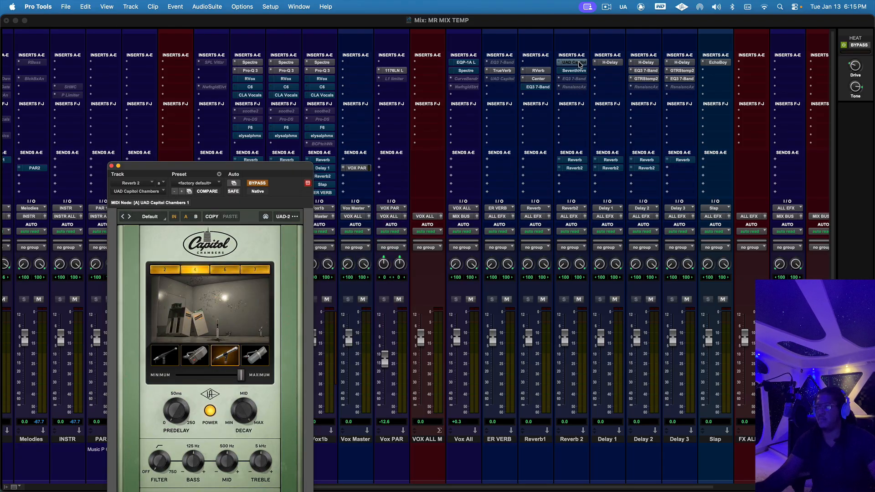
left_click(578, 64)
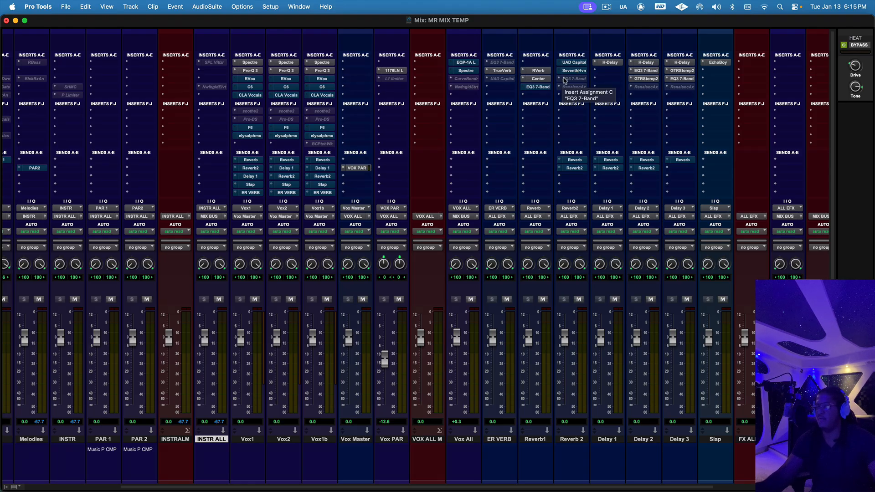
Step: Compare the H-Delay inserts on Delay 1, Delay 2 and Delay 3, selecting Delay 3, and inspect EchoBoy on Slap
left_click(610, 63)
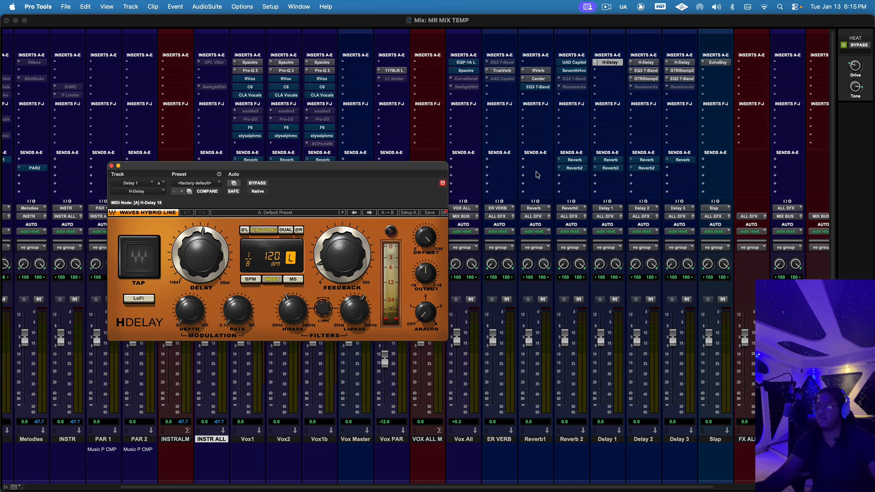
left_click(653, 63)
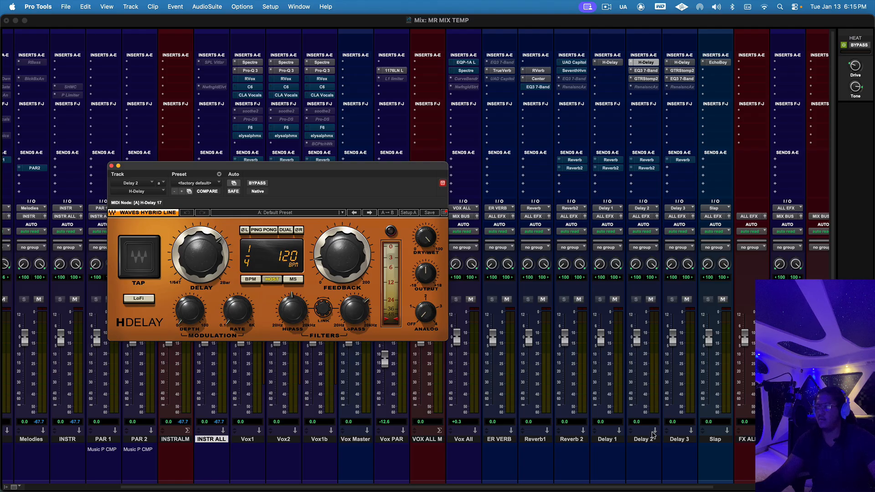
left_click(654, 438)
left_click(674, 439)
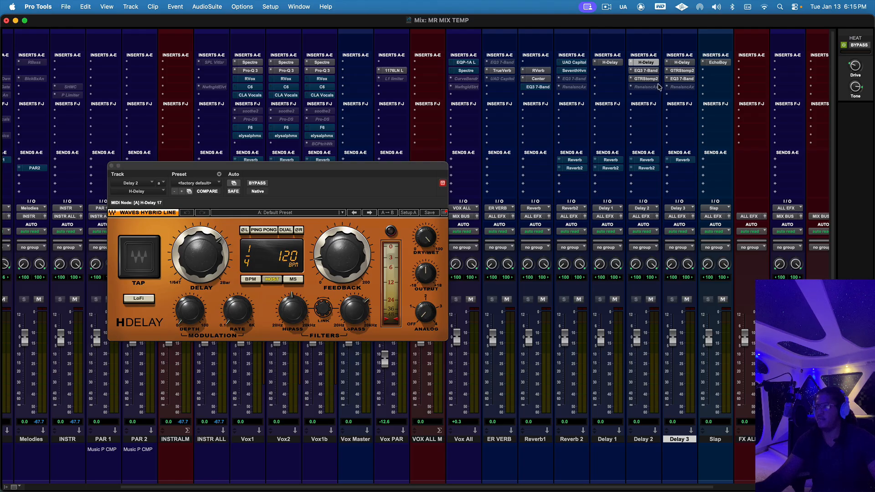
left_click(671, 61)
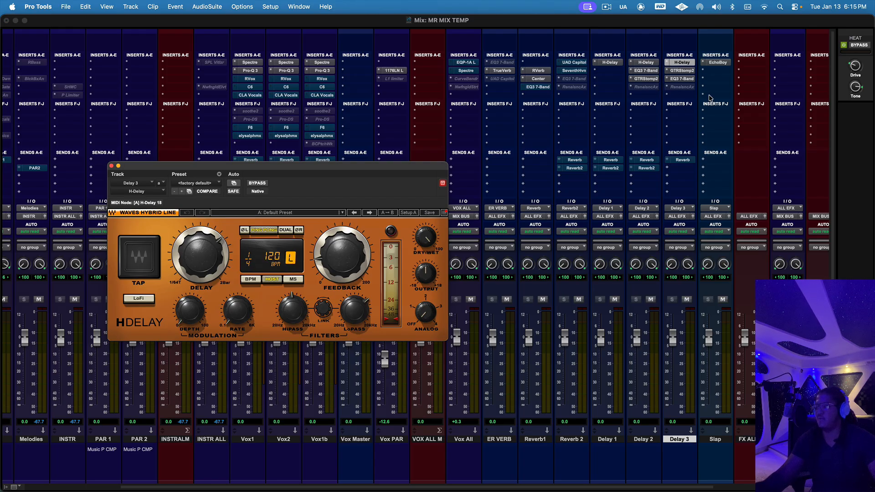
left_click(727, 64)
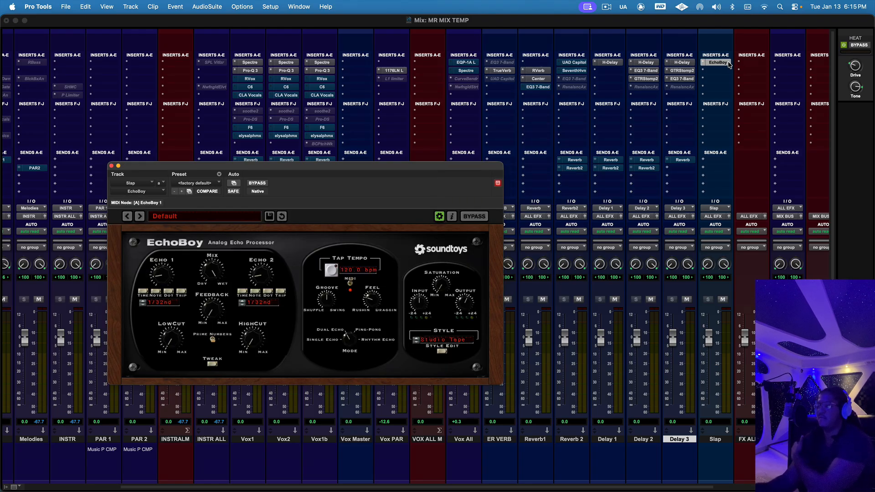
left_click(728, 64)
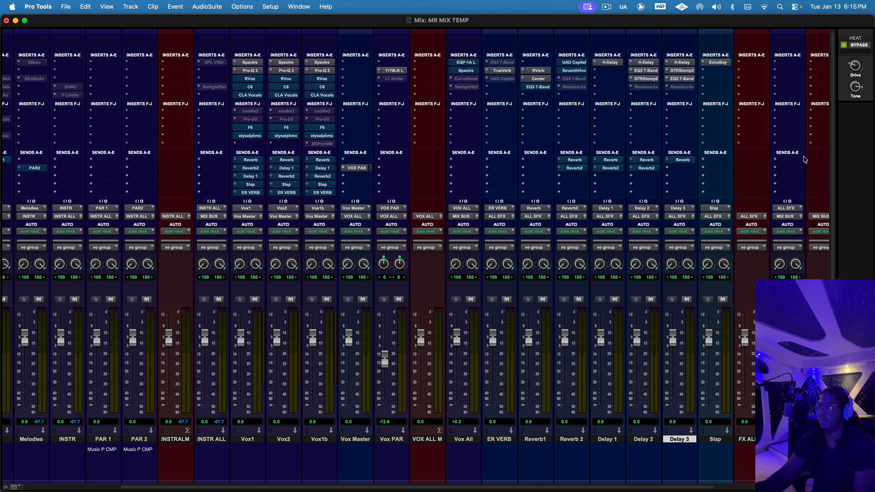
Step: Go to the end of the mixer and review The God Particle on MIX BUS, closing it again
left_click_drag(711, 487, 804, 487)
left_click(740, 96)
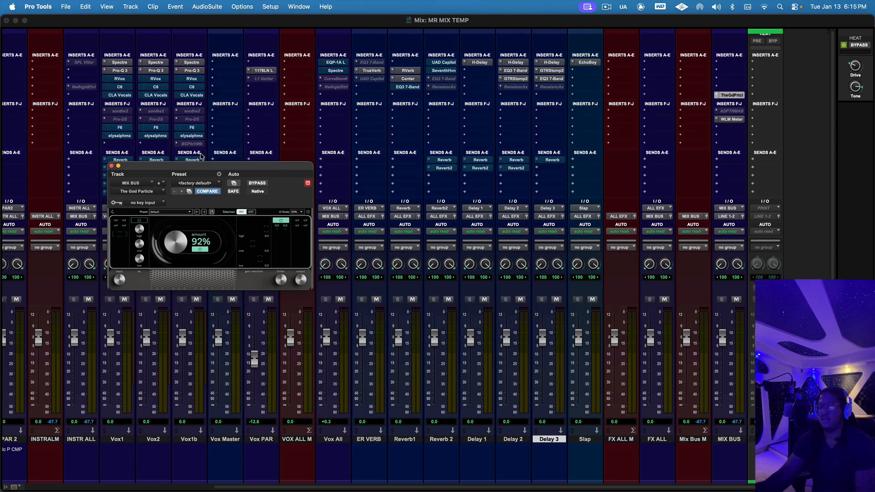
left_click(111, 165)
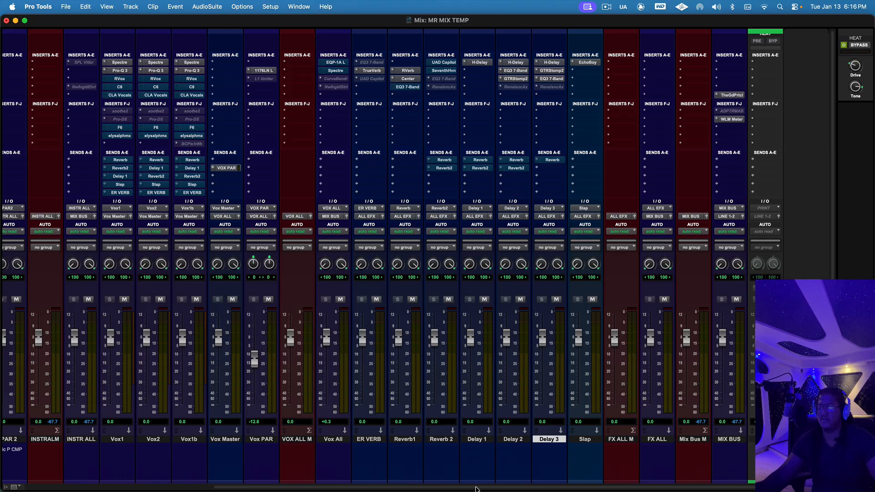
Step: Return to the instrument tracks in the Mix window, and switch to the Edit window showing the tracks from Kick Bus
left_click_drag(475, 488, 270, 490)
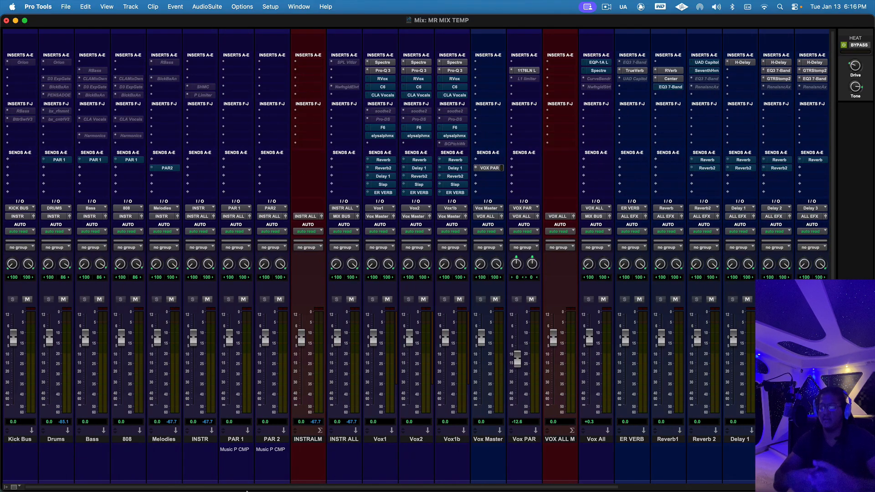
key("super+equal")
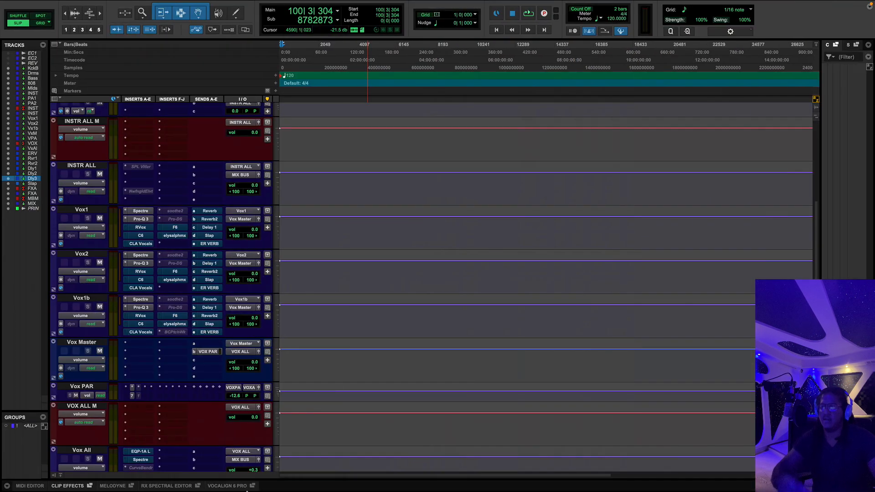
mouse_move(262, 489)
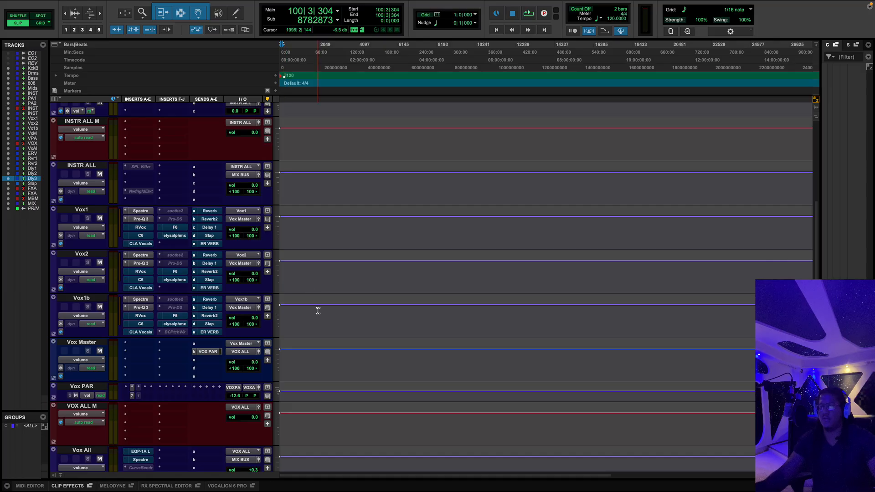
scroll(318, 309, "up", 6)
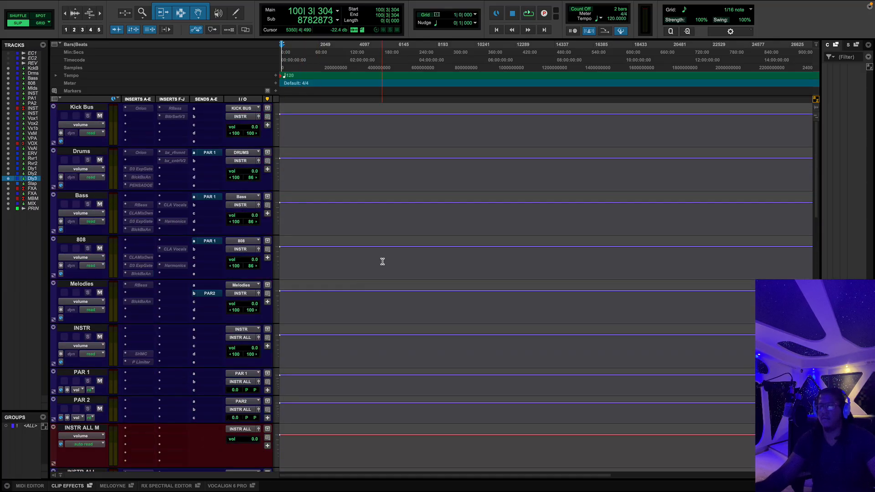